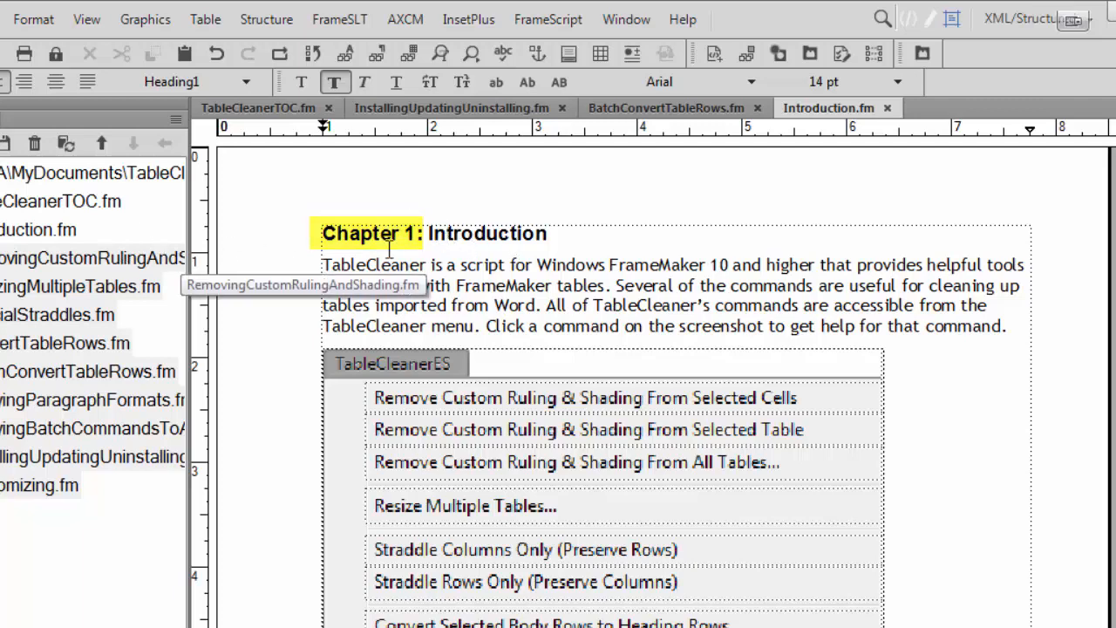
Review the chapter numbers before the headings in BatchConvertTableRows.fm and InstallingUpdatingUninstalling.fm.
click(689, 108)
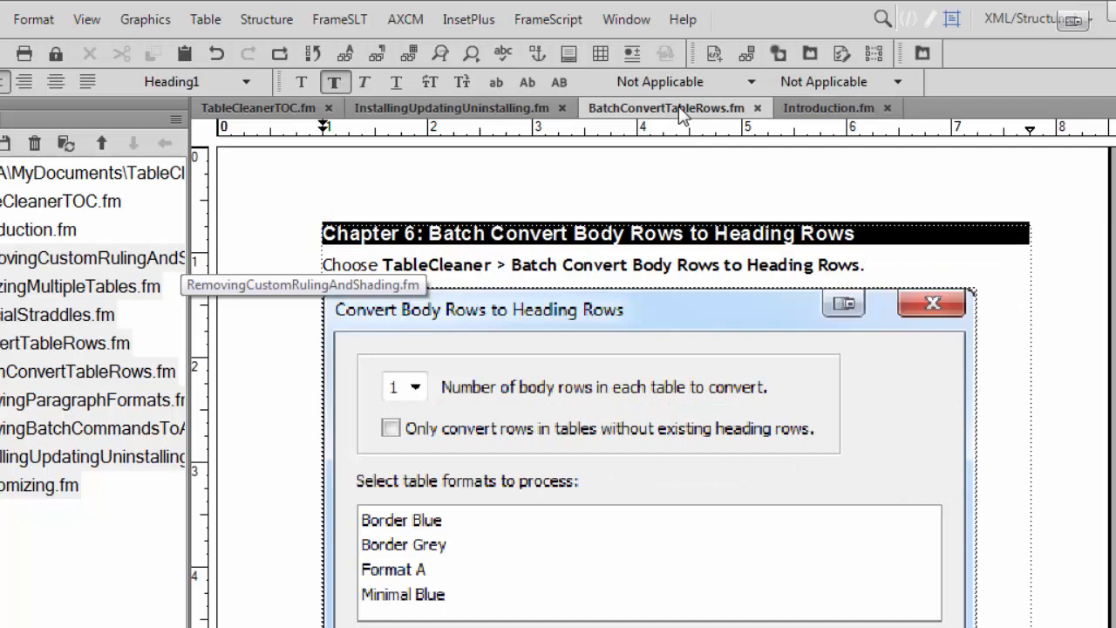
click(428, 225)
scroll(532, 547, down, 3)
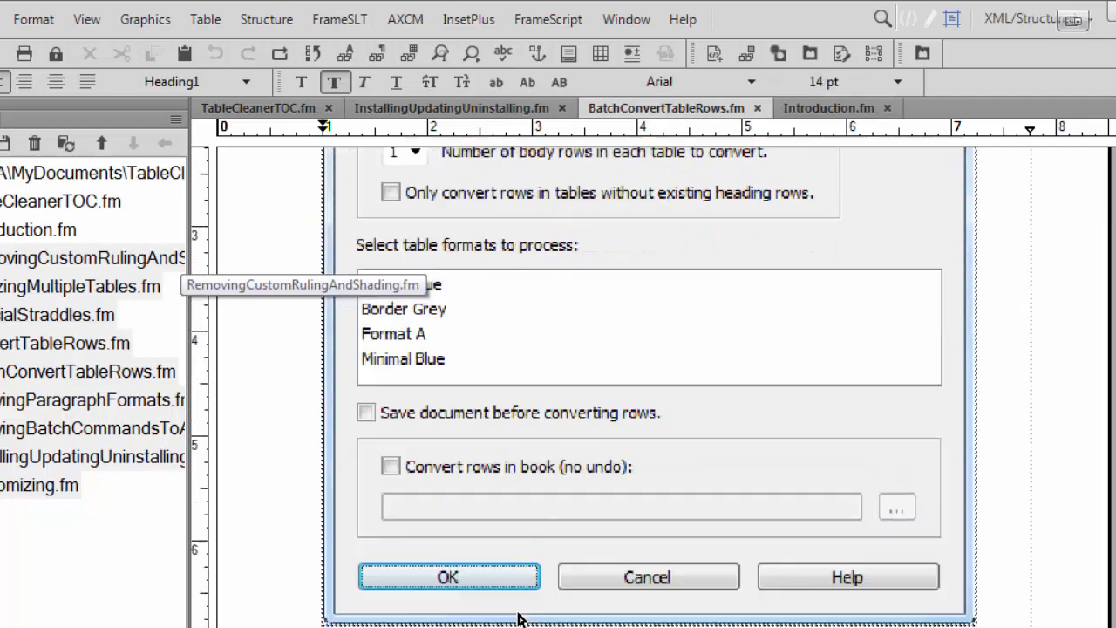
scroll(518, 617, down, 5)
click(478, 112)
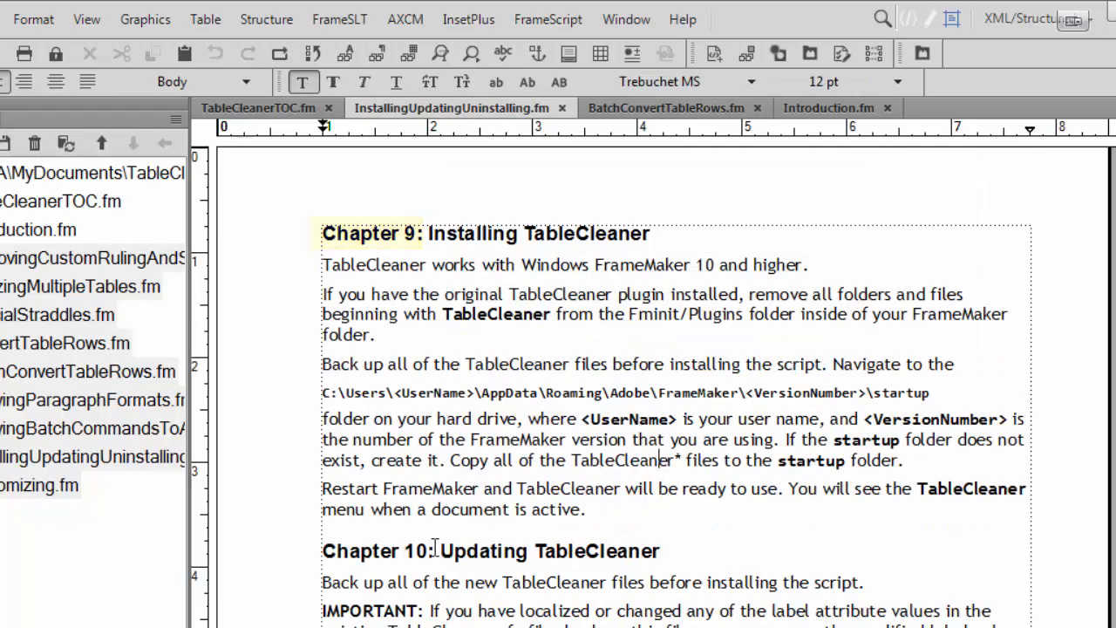
scroll(435, 546, down, 5)
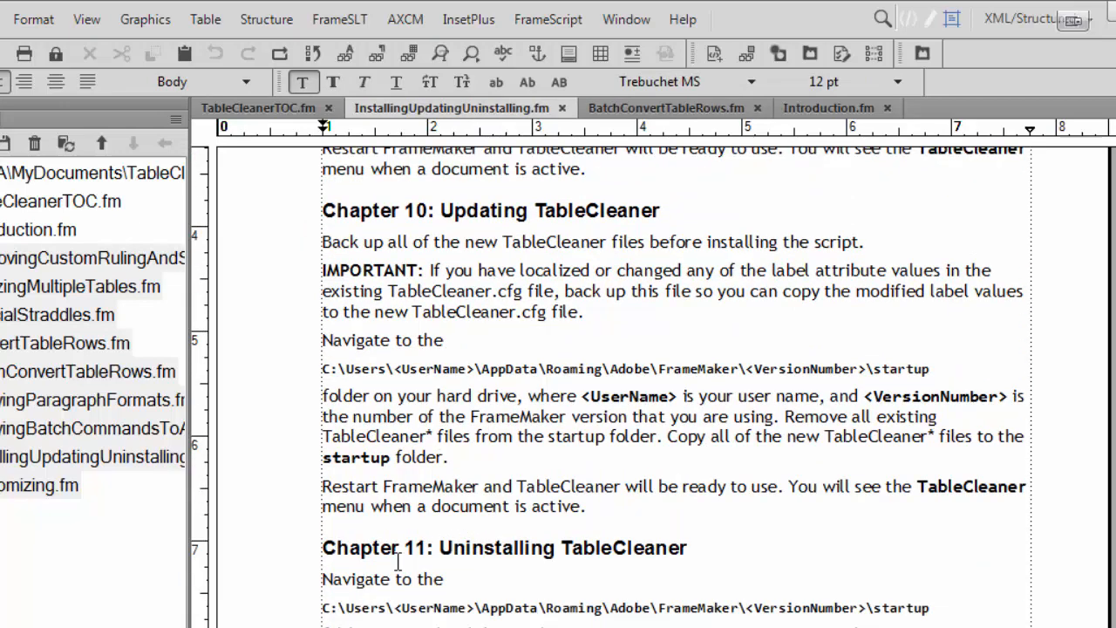
scroll(401, 563, up, 5)
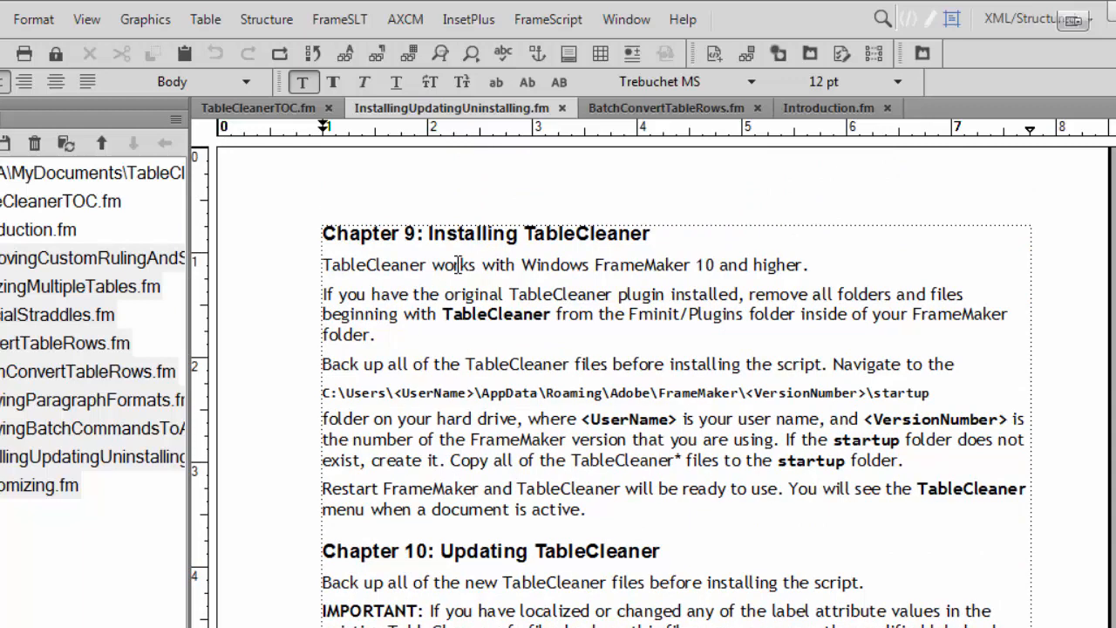
Check the autonumber format of the "Installing TableCleaner" heading's Heading1 style in the Paragraph Designer.
click(465, 232)
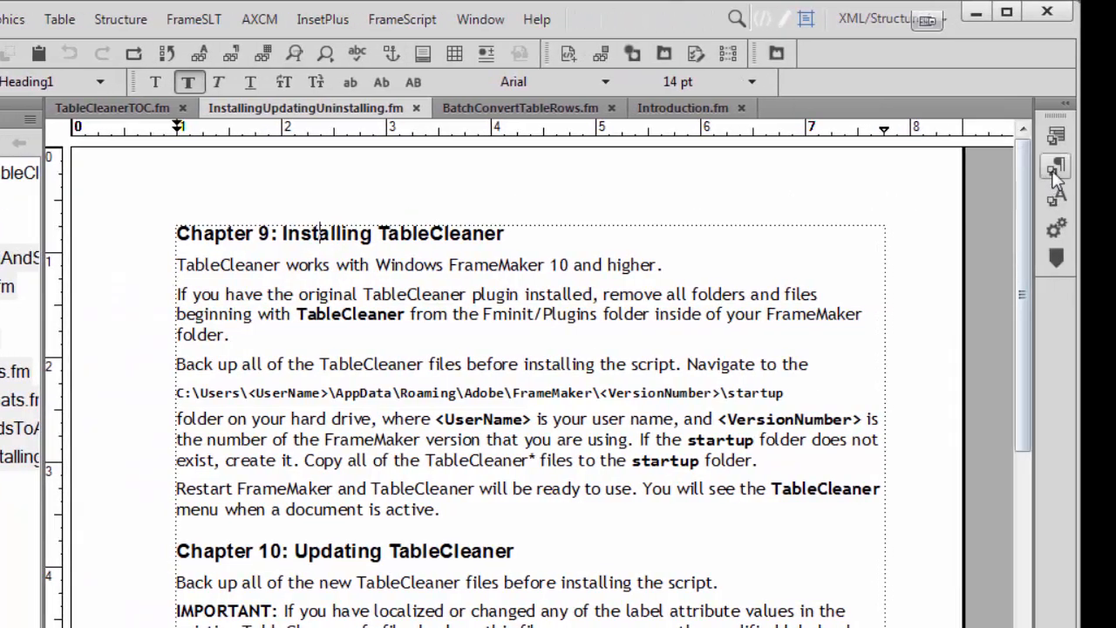
click(1055, 167)
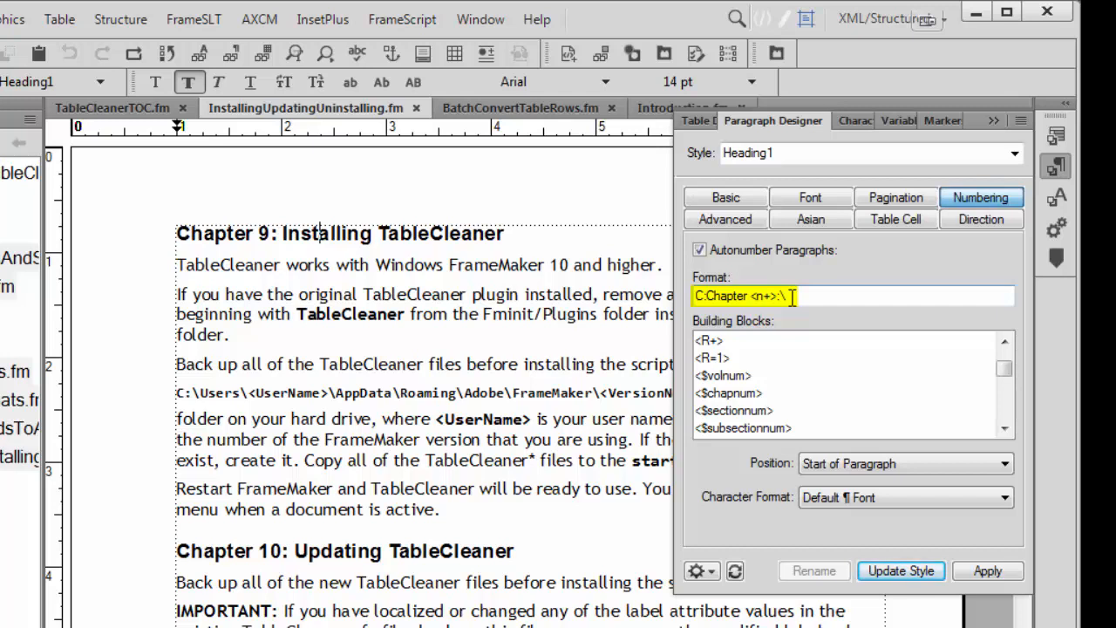
click(990, 120)
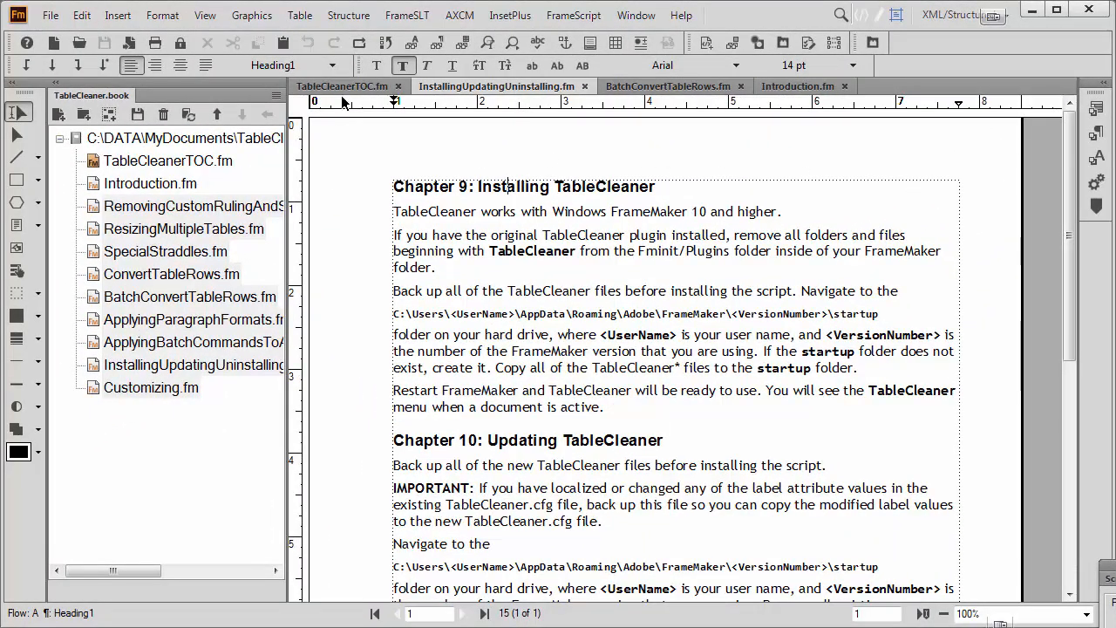
Show TableCleanerTOC.fm and update the whole book, regenerating its table of contents.
click(345, 89)
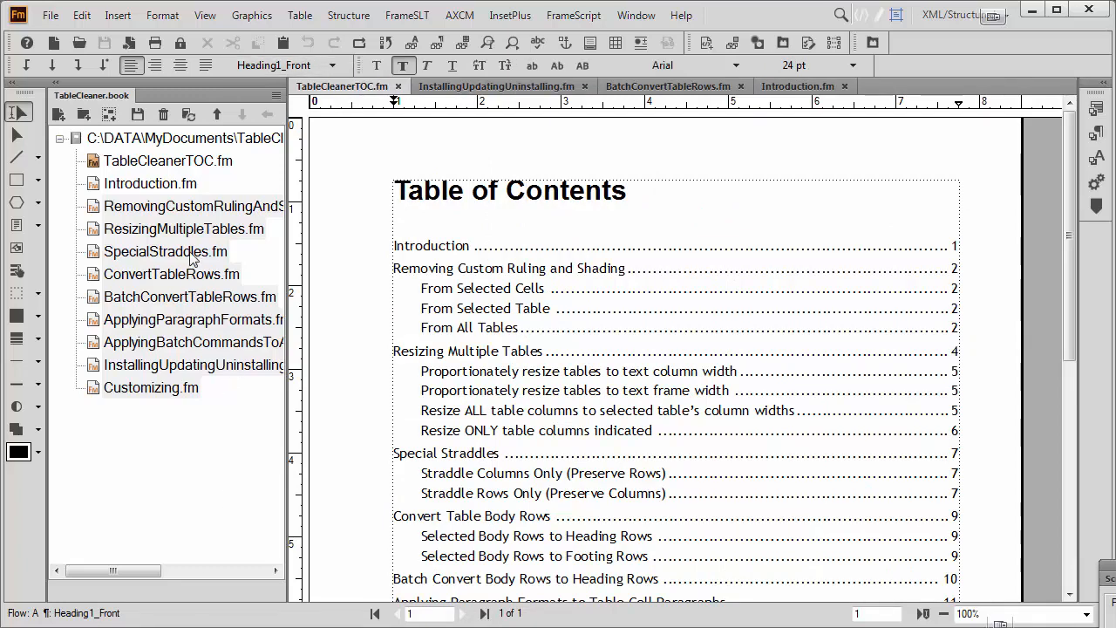
click(186, 116)
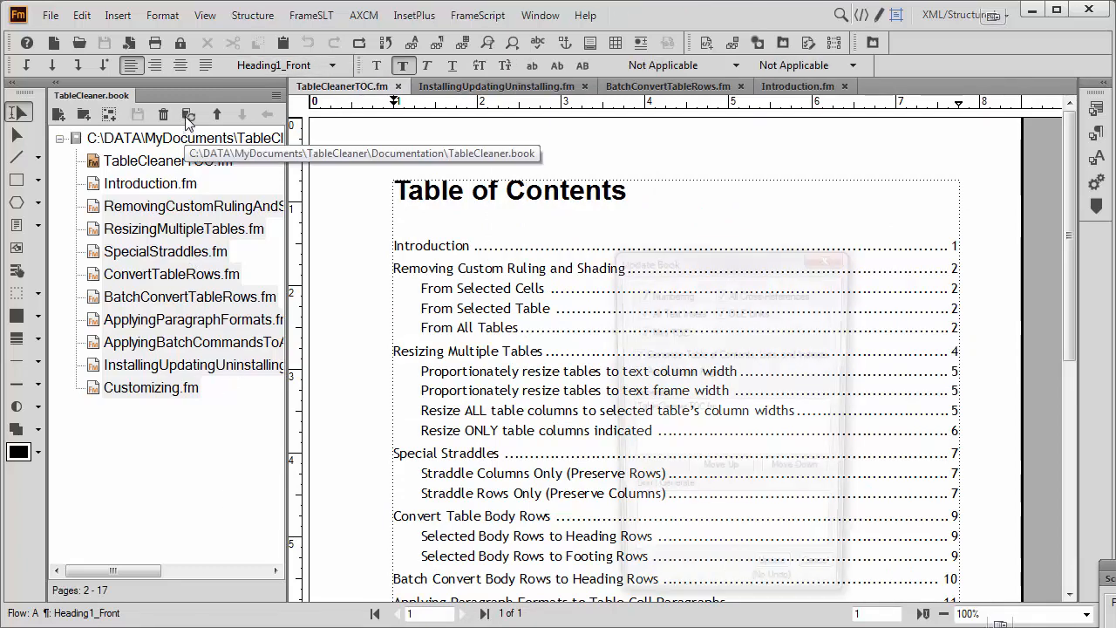
click(775, 579)
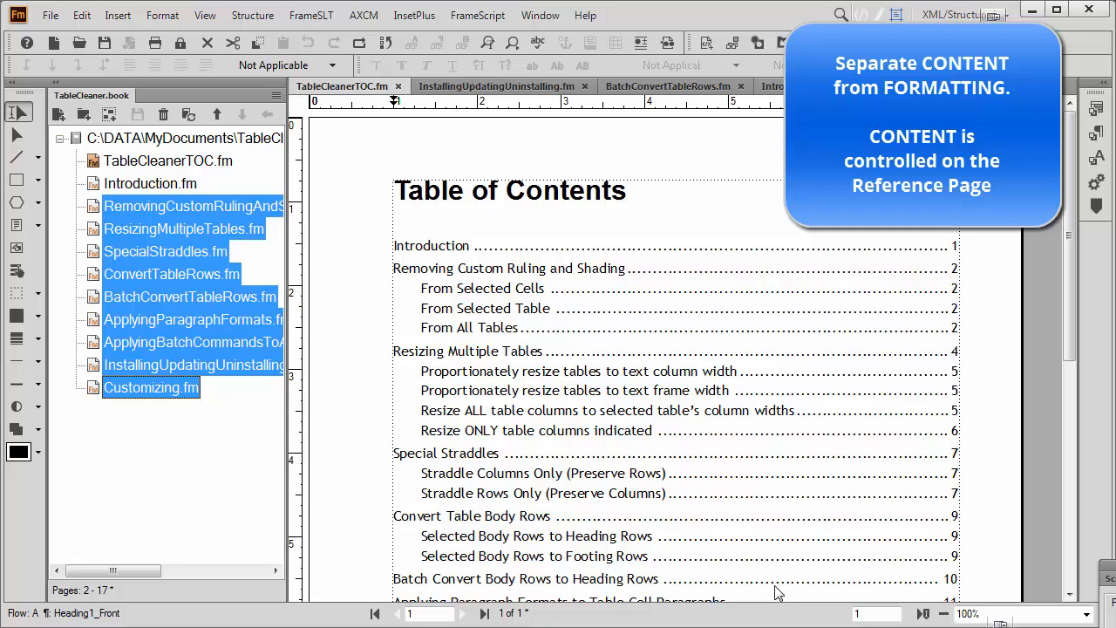
Display the TOC reference page of TableCleanerTOC.fm and place the cursor in its Heading1TOC line.
click(598, 248)
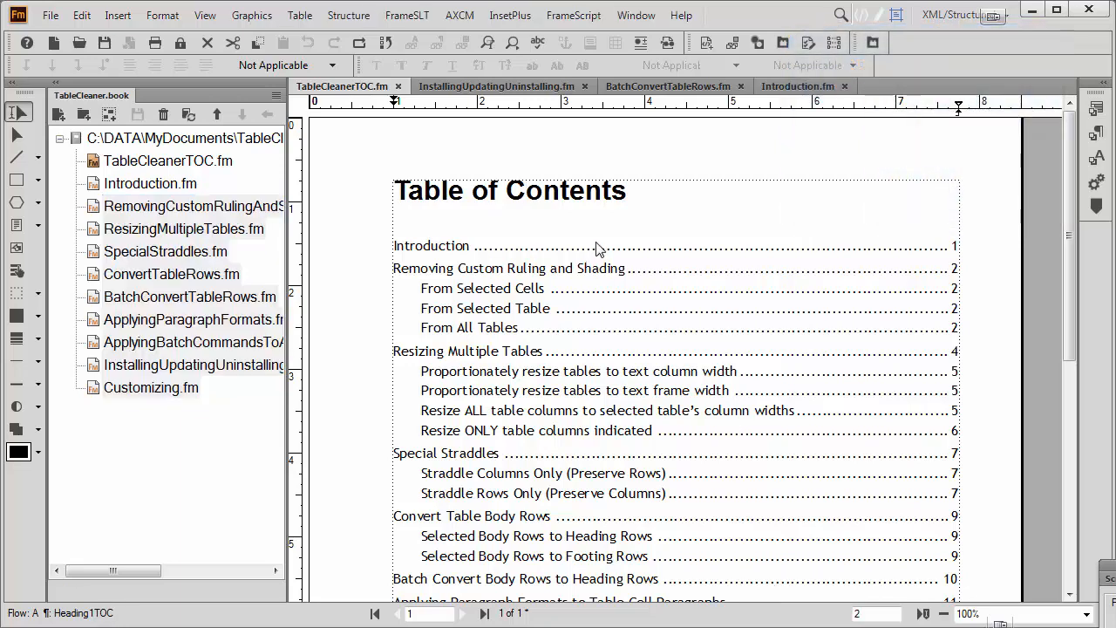
click(205, 16)
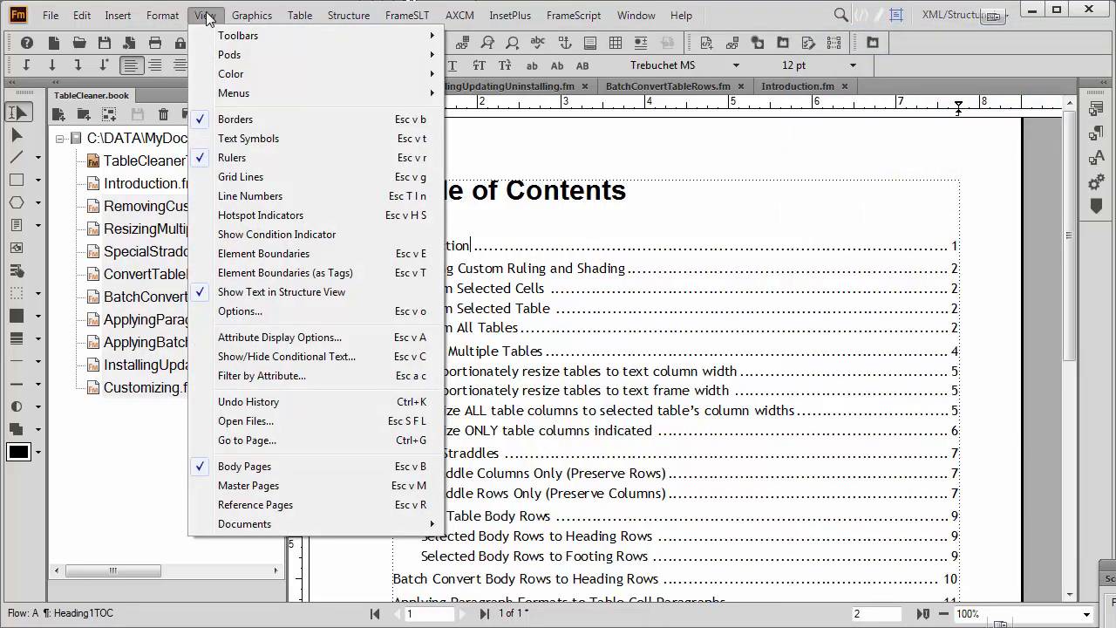
click(241, 505)
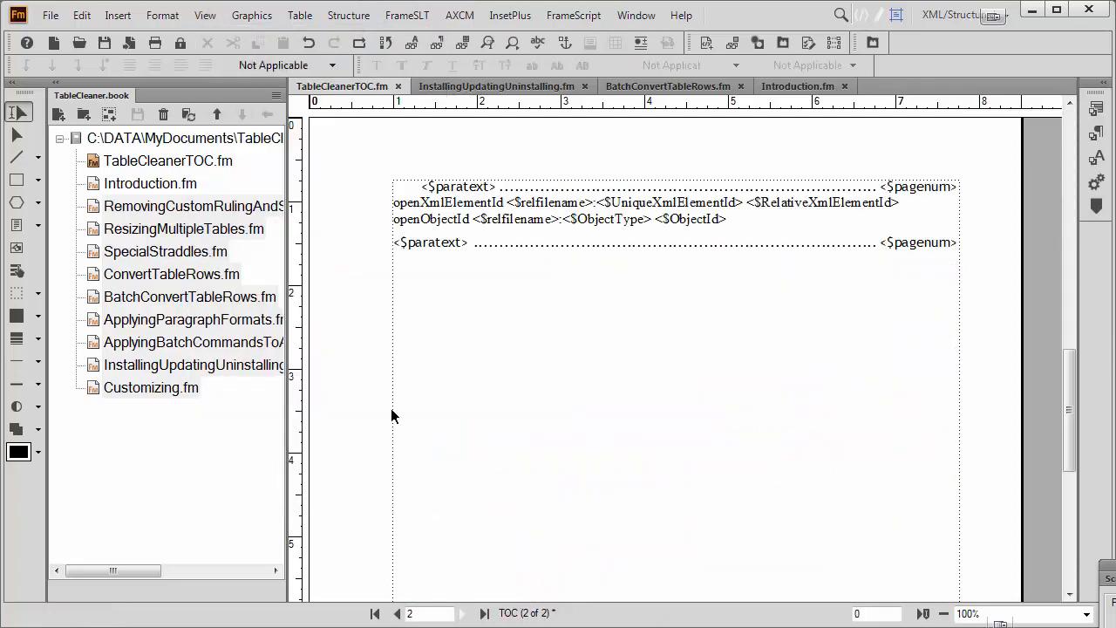
click(466, 242)
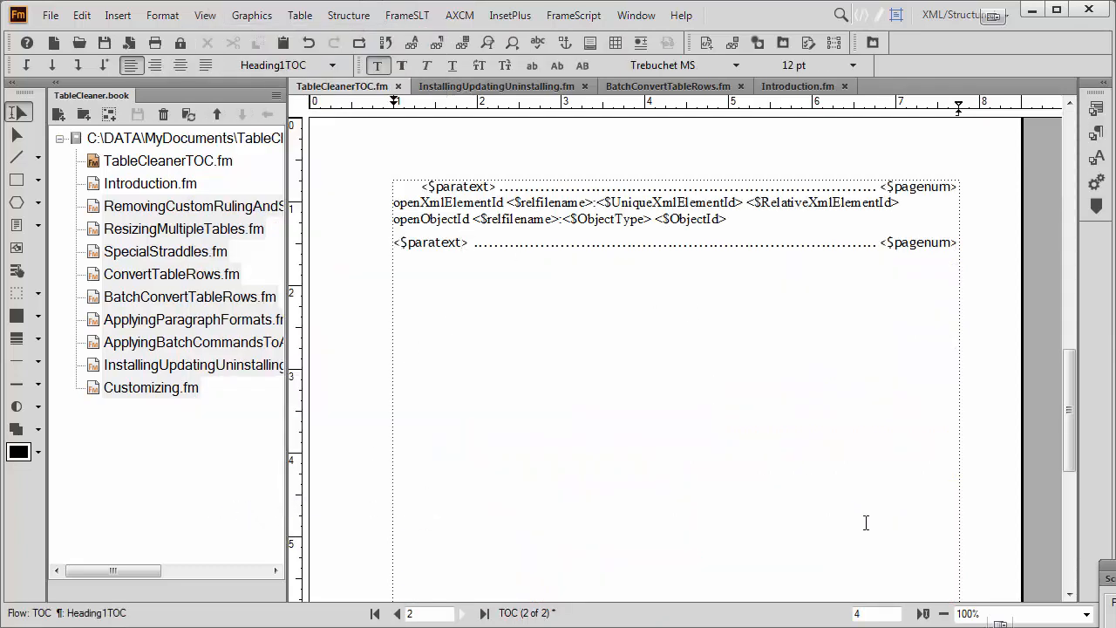
Examine the <$paratext> and <$pagenum> building blocks in the Heading1TOC line of the TOC reference page.
click(1086, 614)
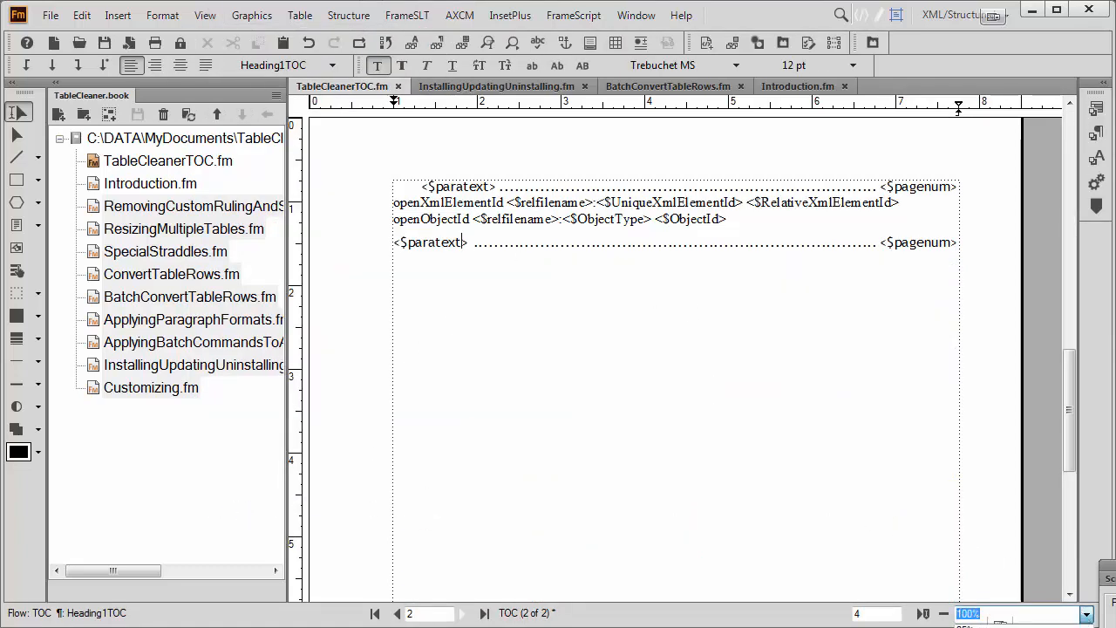
click(1003, 626)
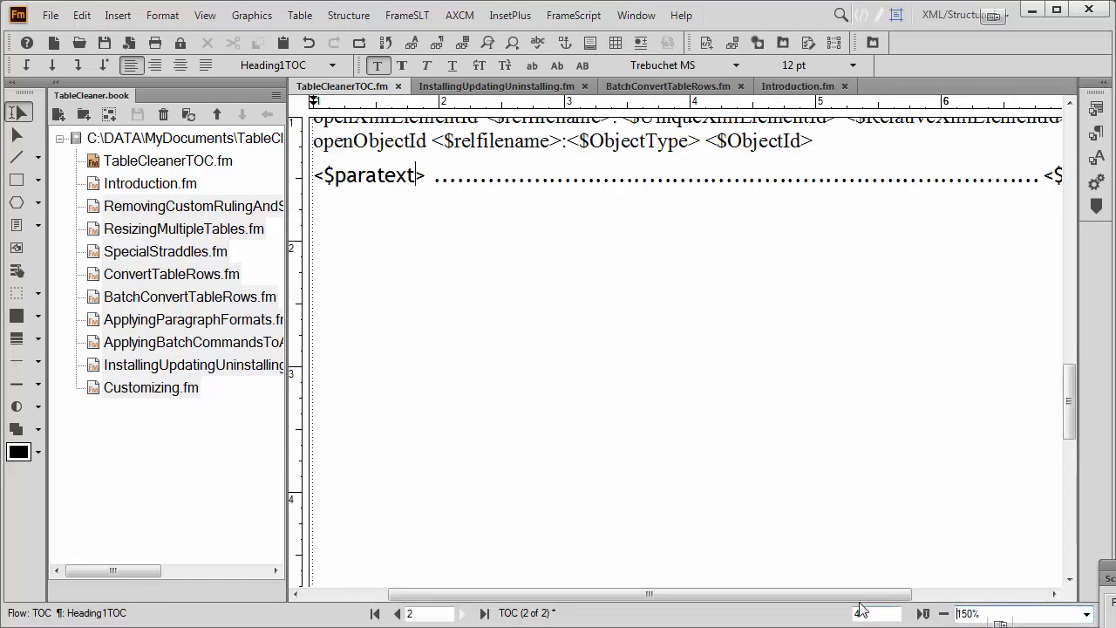
drag(844, 597, 803, 595)
scroll(807, 489, up, 4)
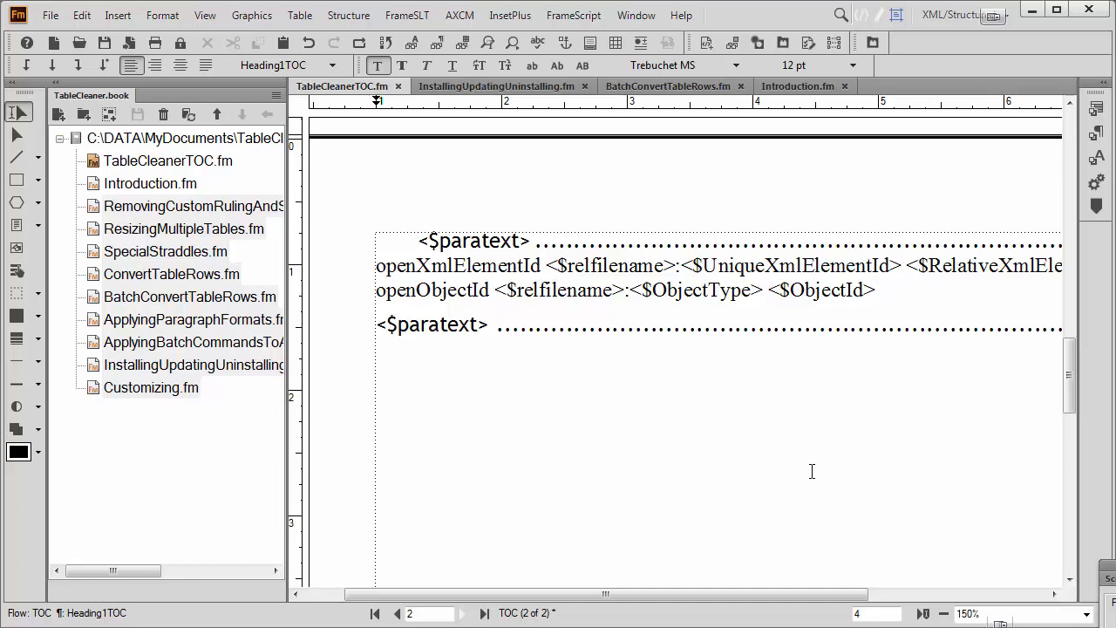
drag(376, 327, 486, 328)
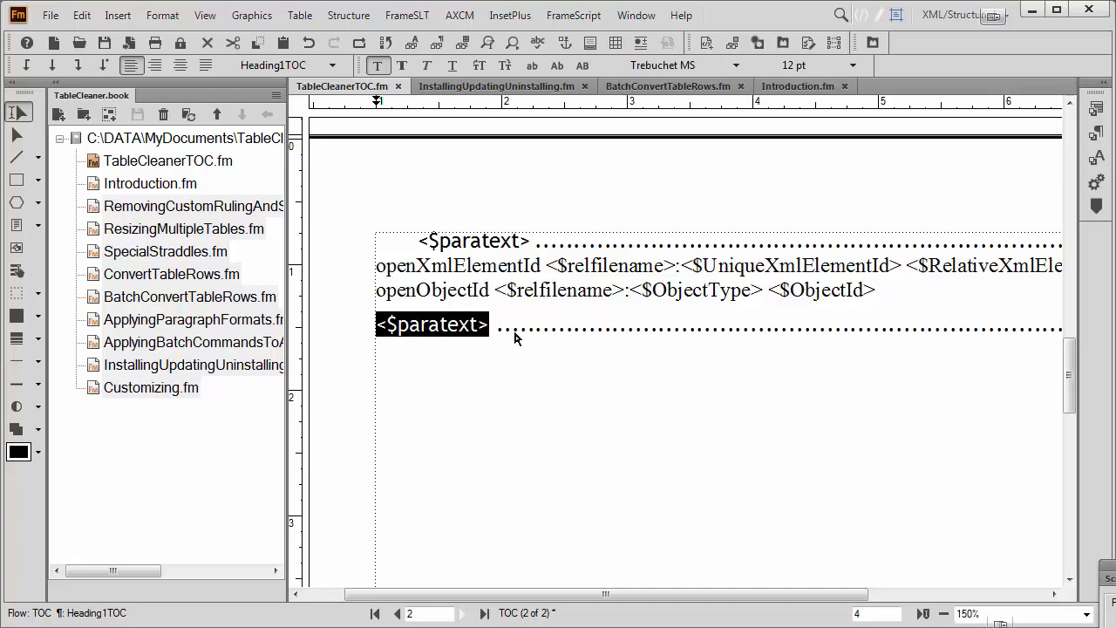
click(496, 332)
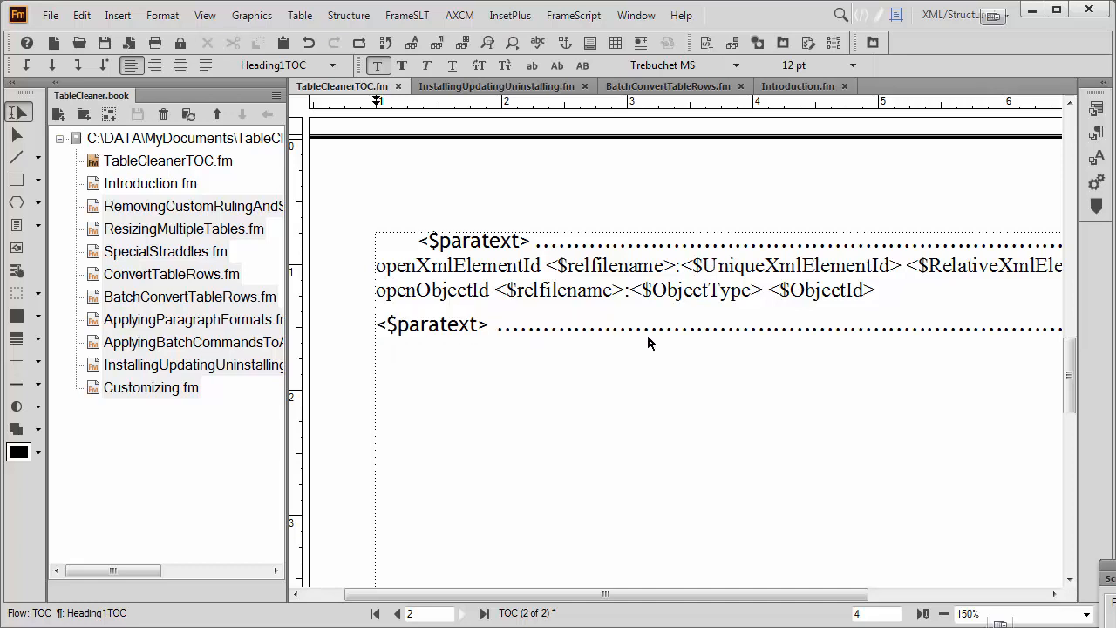
drag(657, 588, 814, 590)
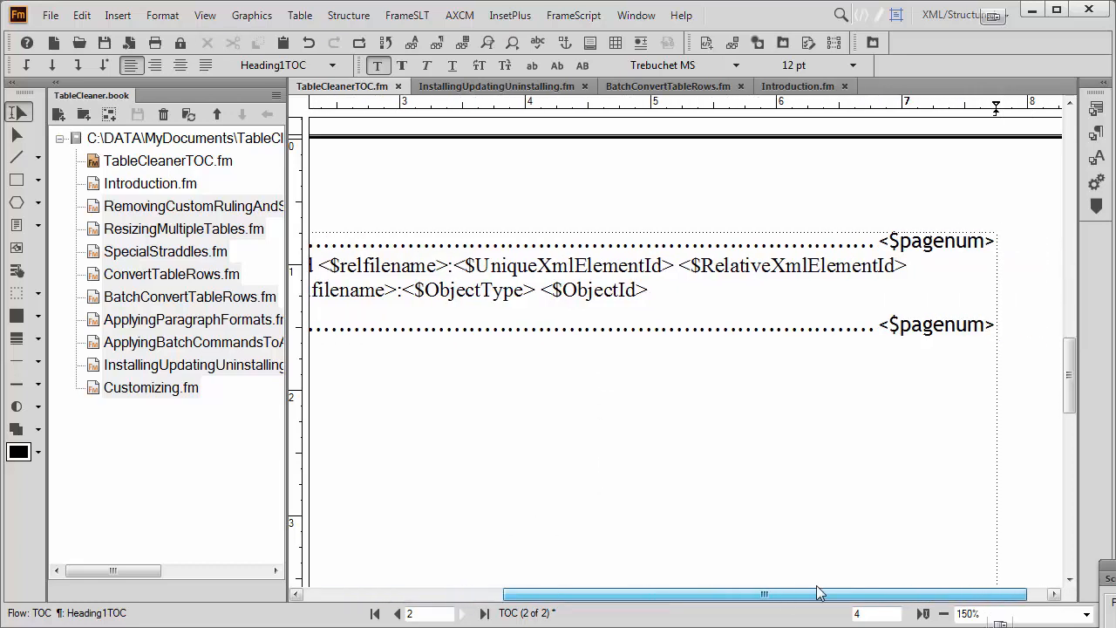
drag(882, 323, 997, 324)
drag(852, 596, 625, 593)
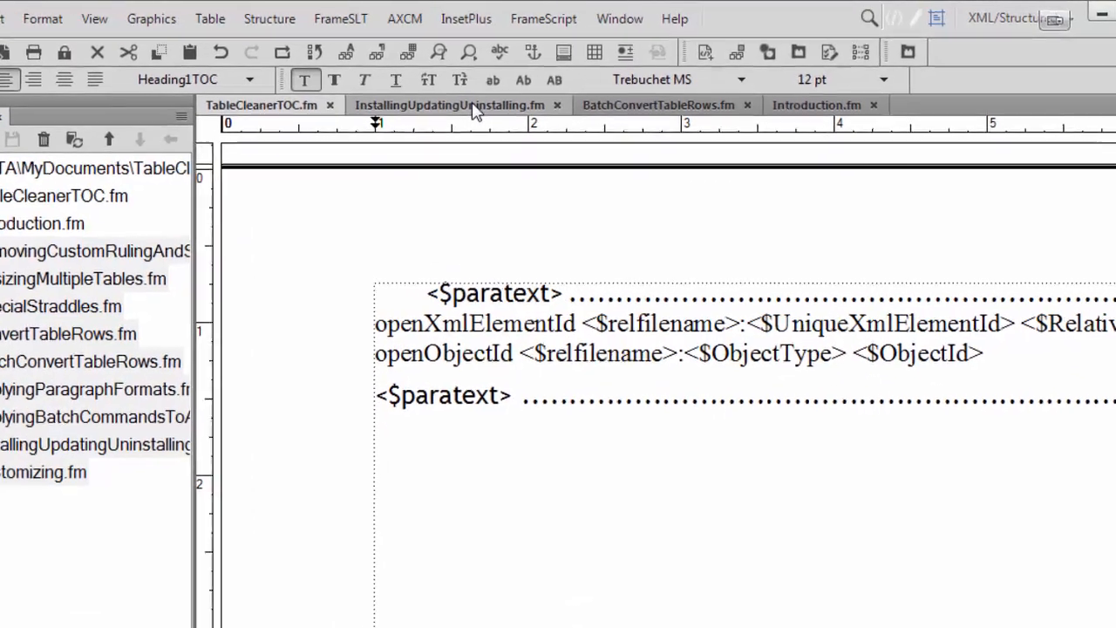
Examine the "Installing TableCleaner" heading in InstallingUpdatingUninstalling.fm, selecting its paragraph text separately from the autonumber.
click(515, 85)
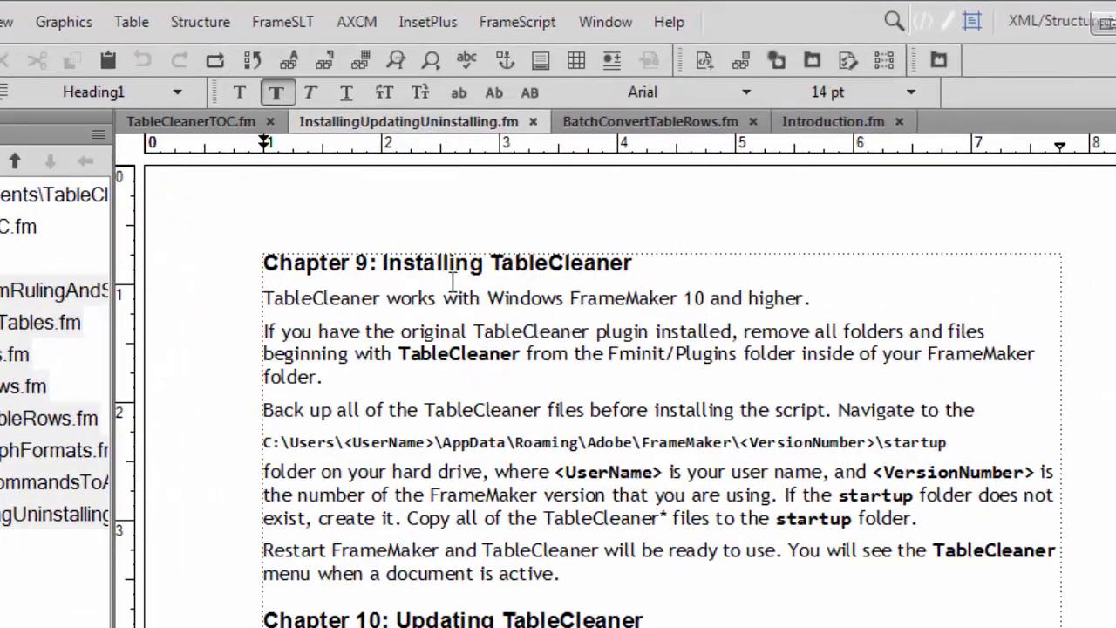
triple_click(415, 266)
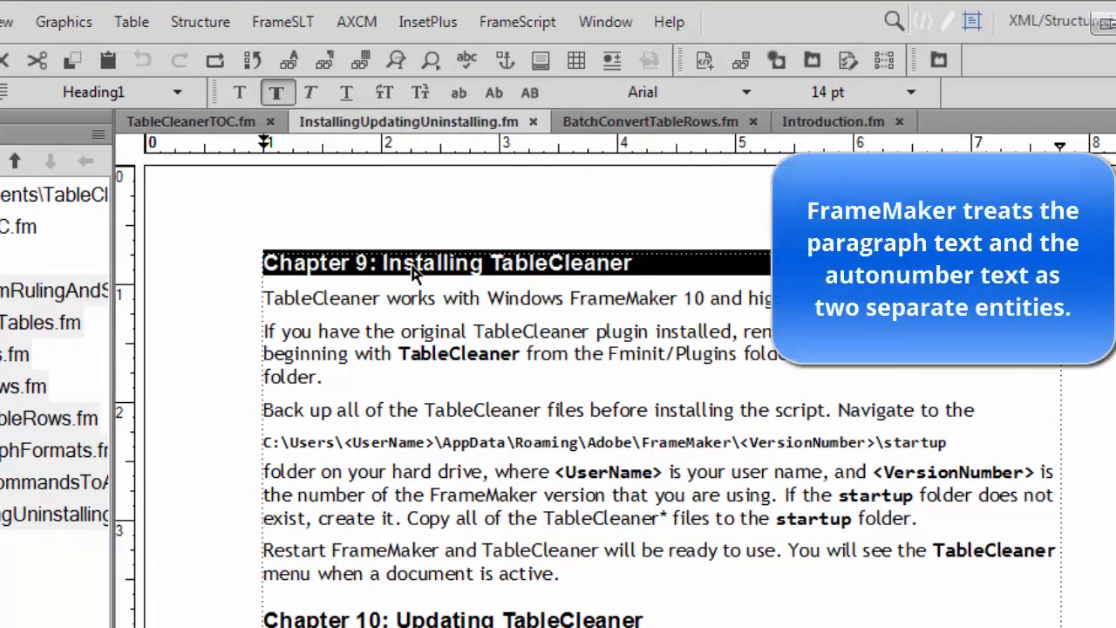
click(411, 269)
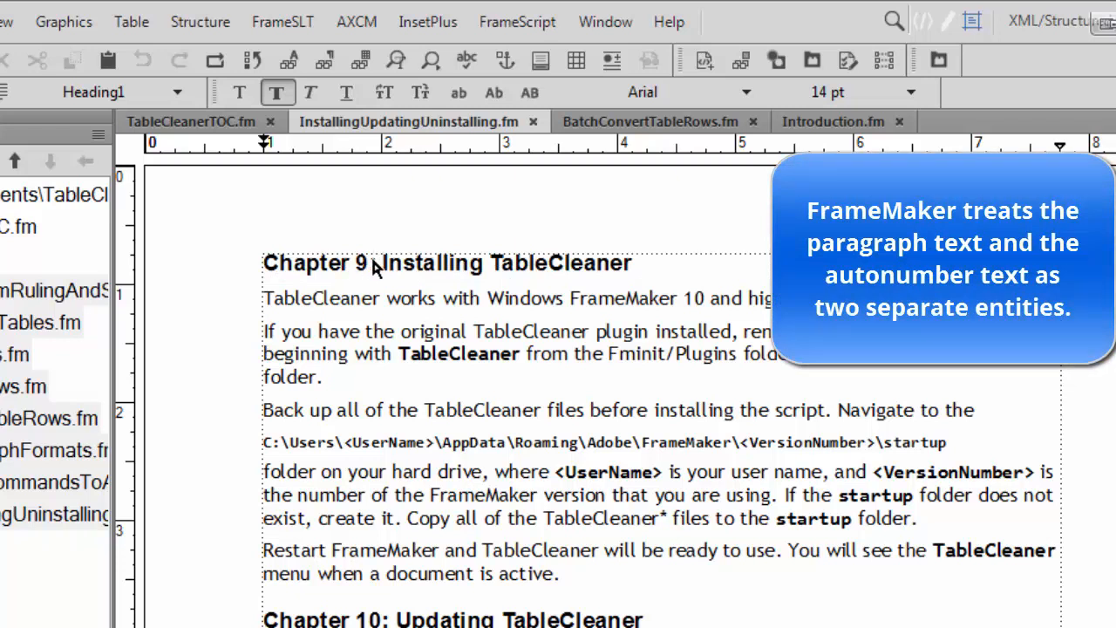
drag(372, 260, 249, 258)
drag(381, 266, 543, 259)
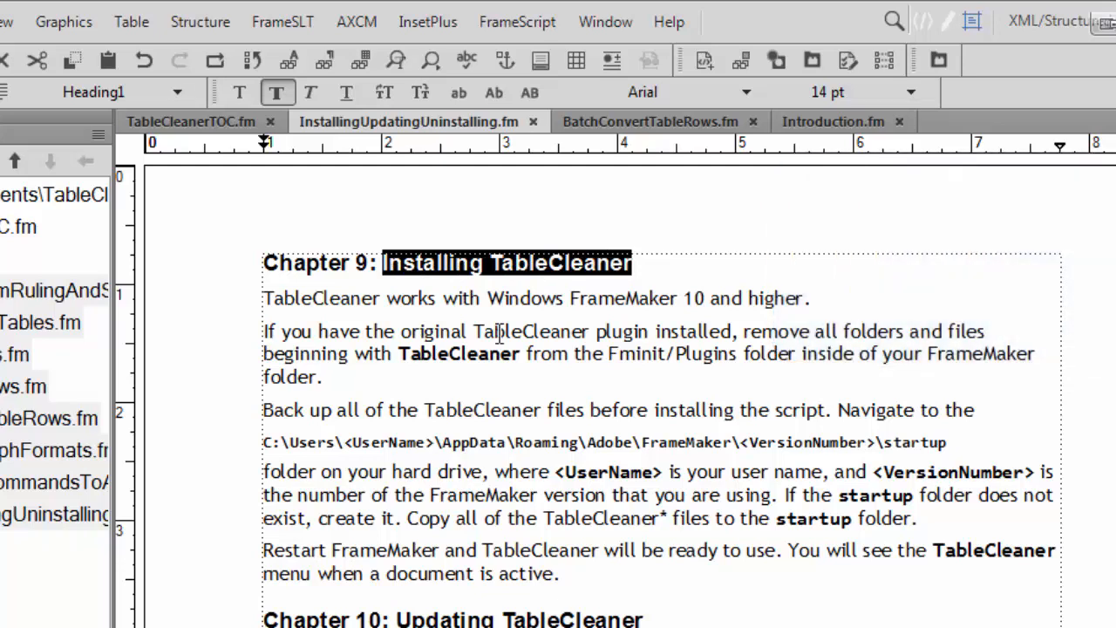
Insert the building block <$paranum> directly before <$paratext> in the Heading1TOC line of TableCleanerTOC.fm's reference page.
click(197, 117)
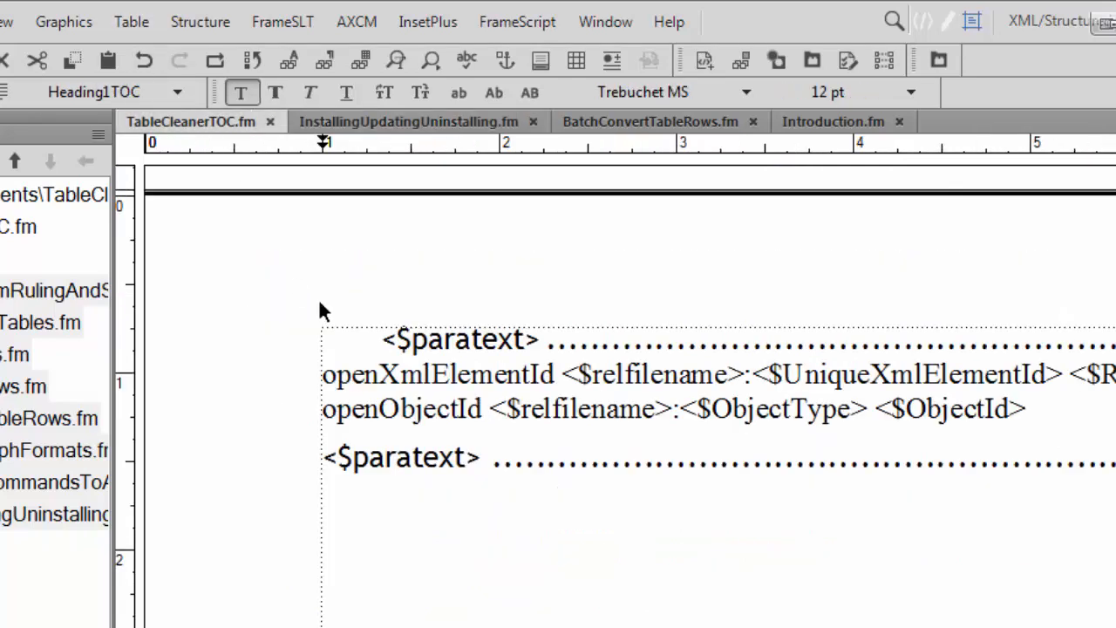
click(326, 461)
text(<)
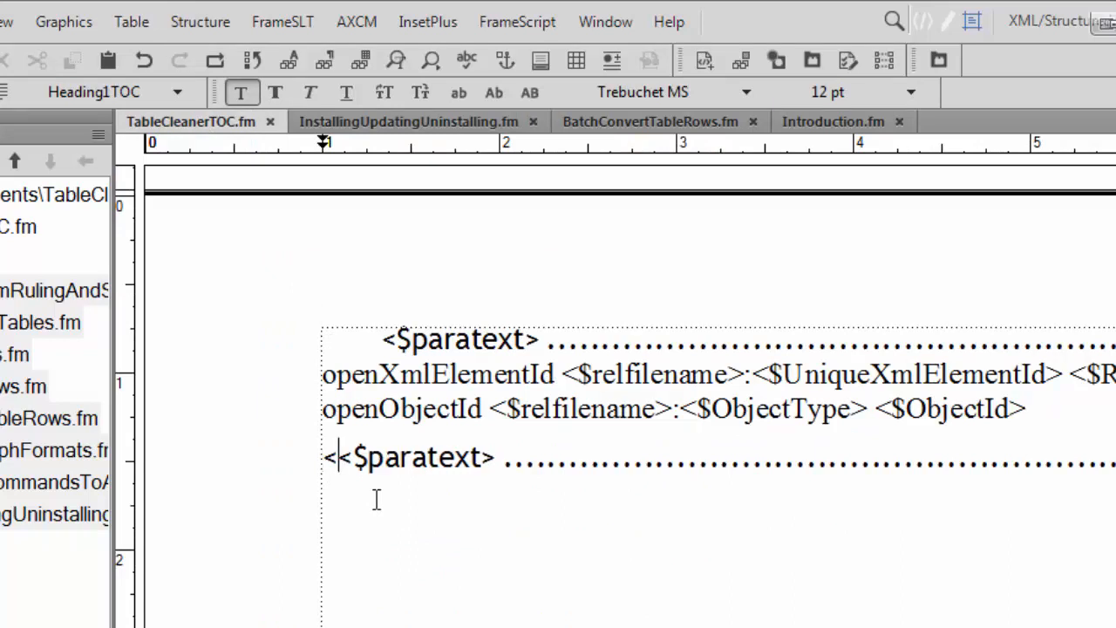
text($para)
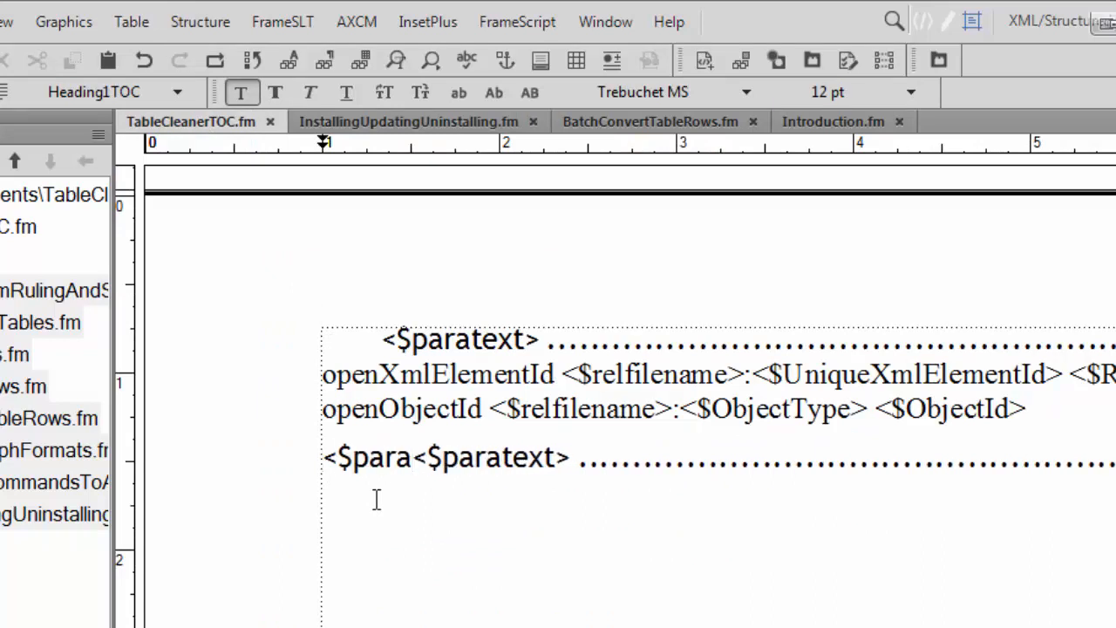
text(num)
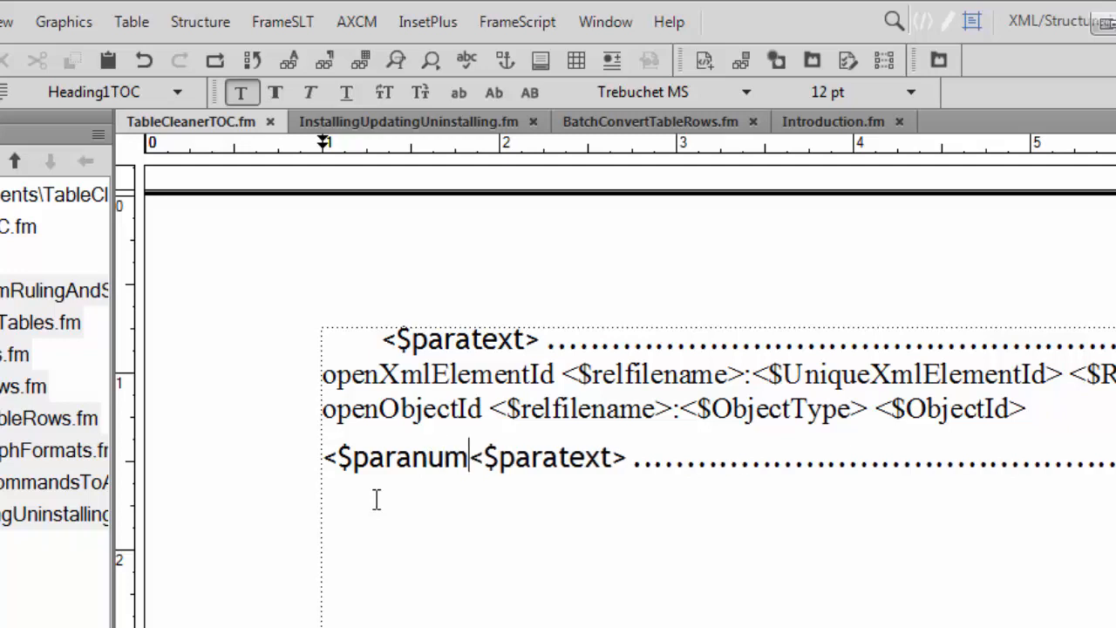
text(>)
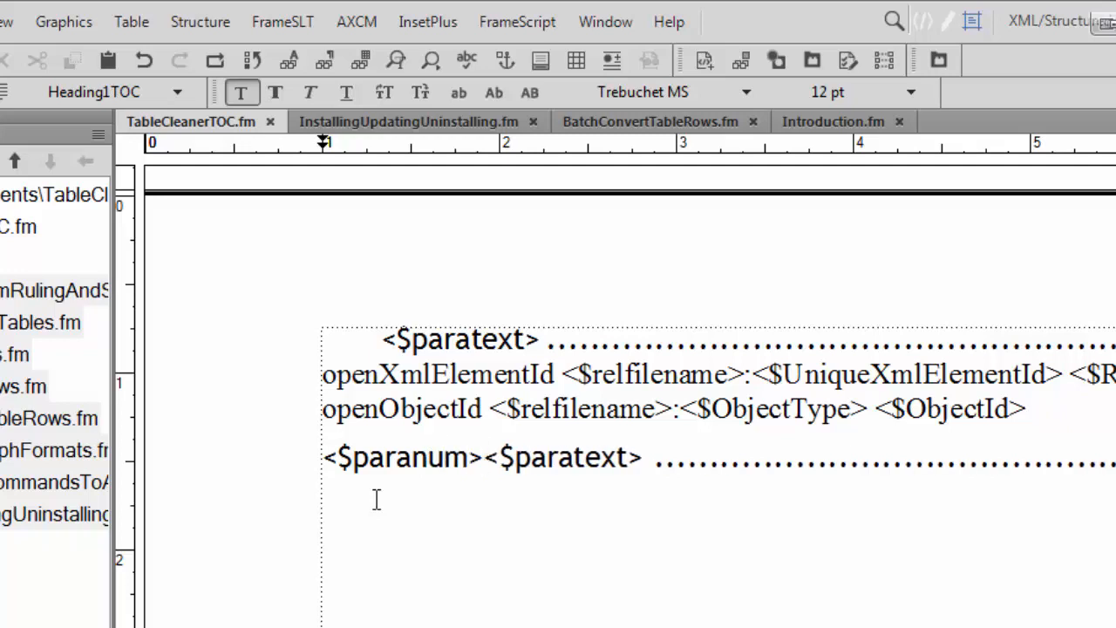
Return TableCleanerTOC.fm to its body pages and update the book, regenerating the table of contents.
click(382, 338)
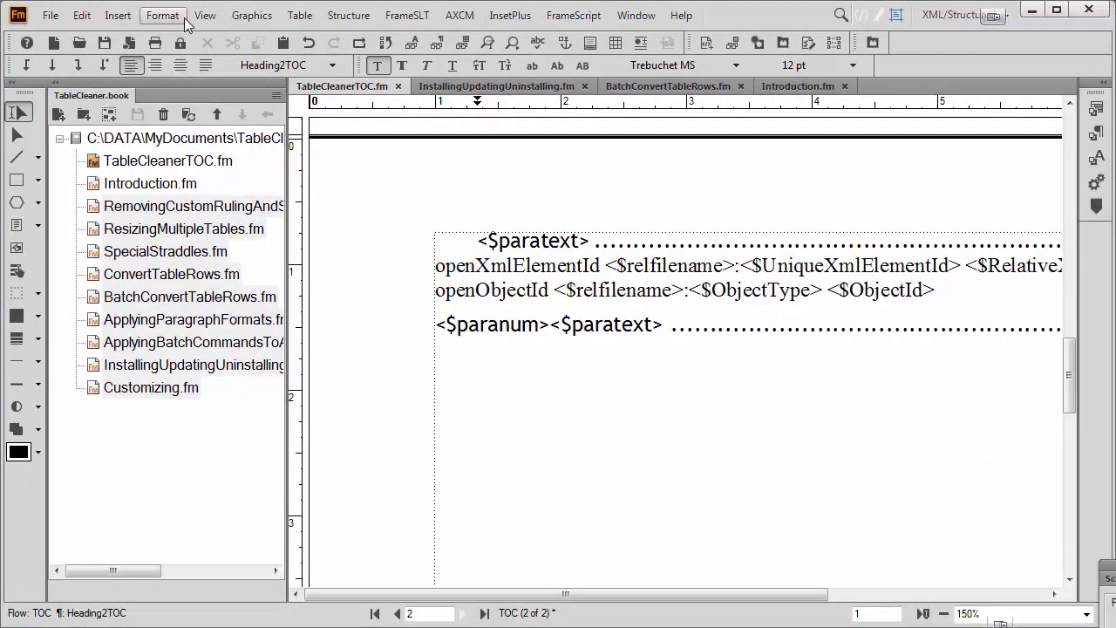
click(205, 15)
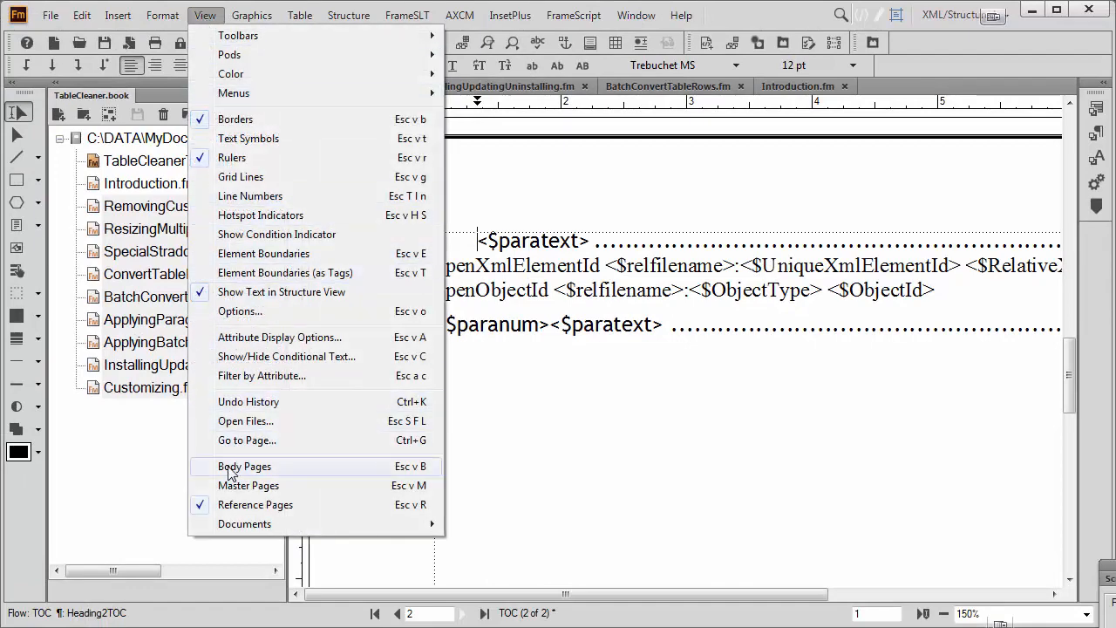
click(234, 466)
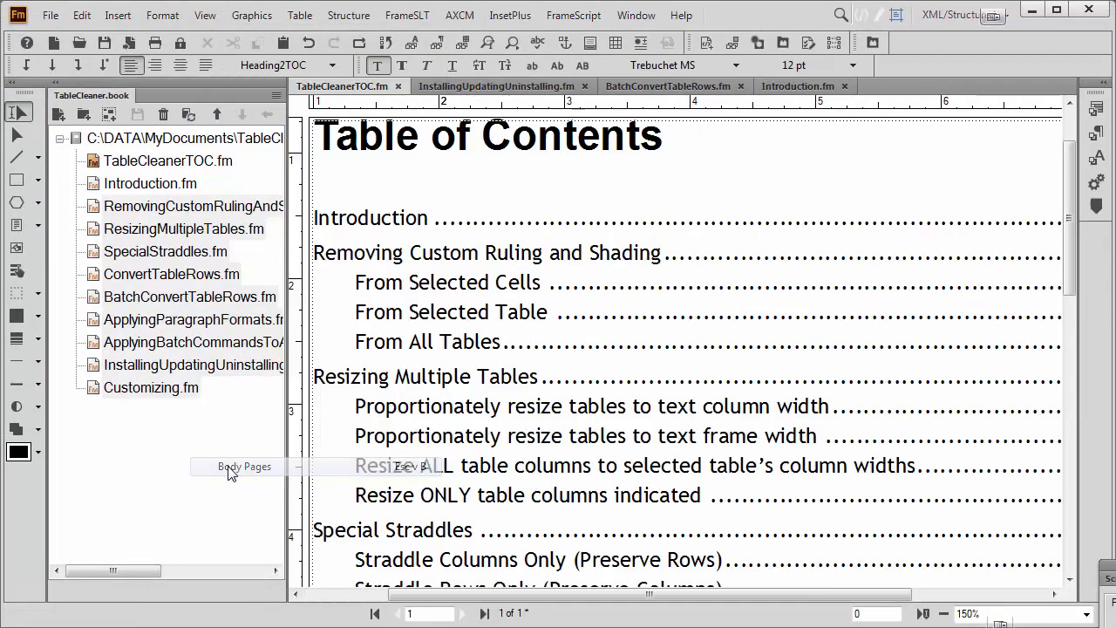
click(187, 115)
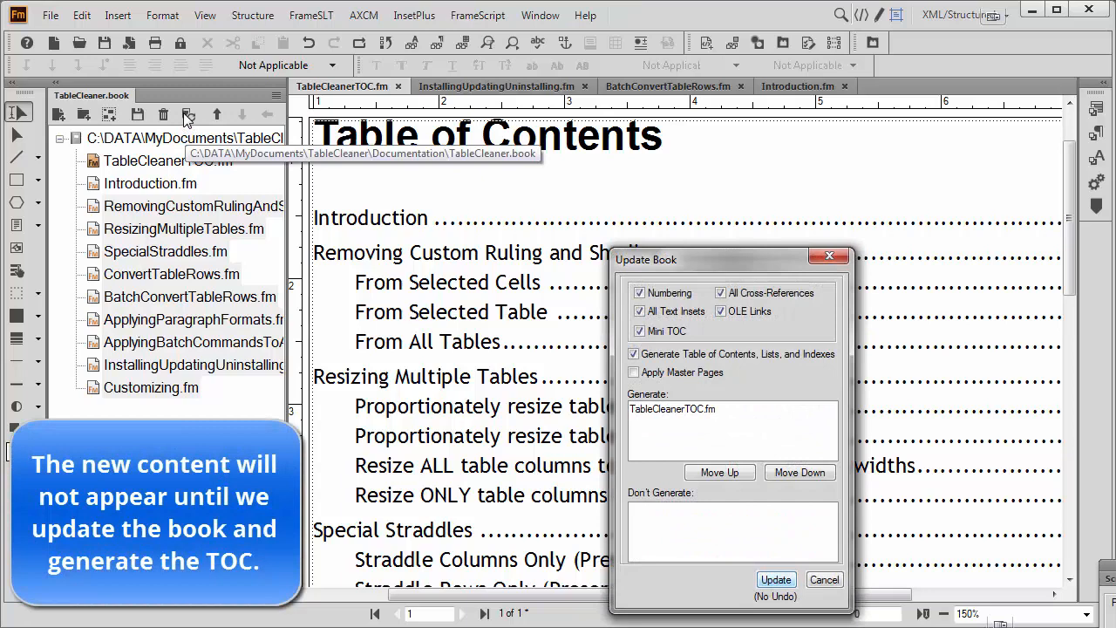
click(776, 579)
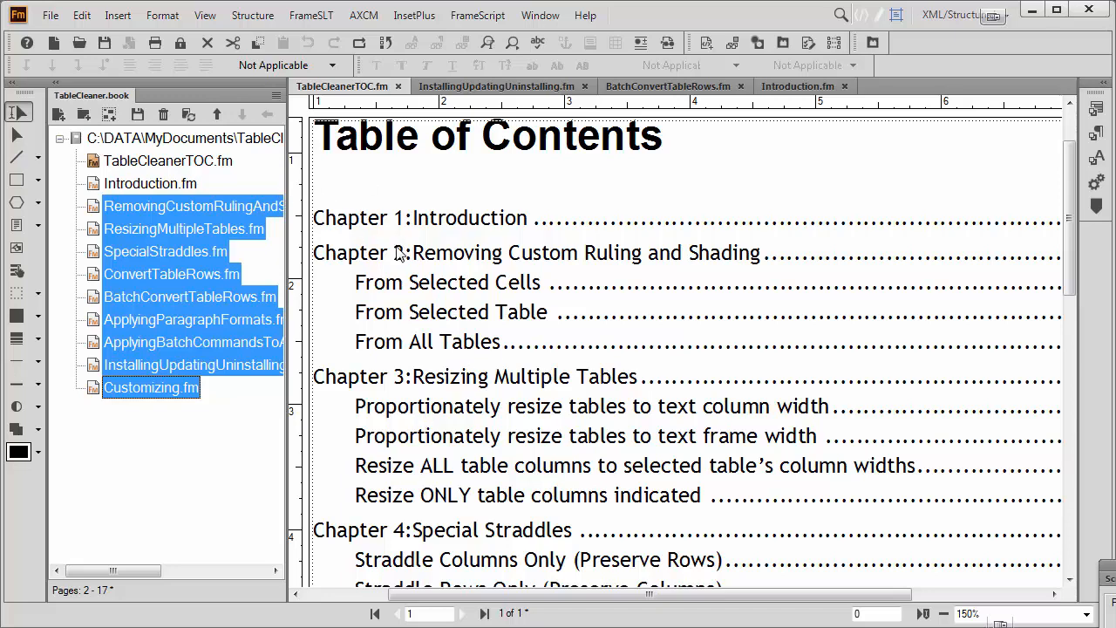
Follow the Chapter 1 TOC entry to its heading in Introduction.fm and examine the Heading1 autonumber format in the Paragraph Designer.
click(430, 223)
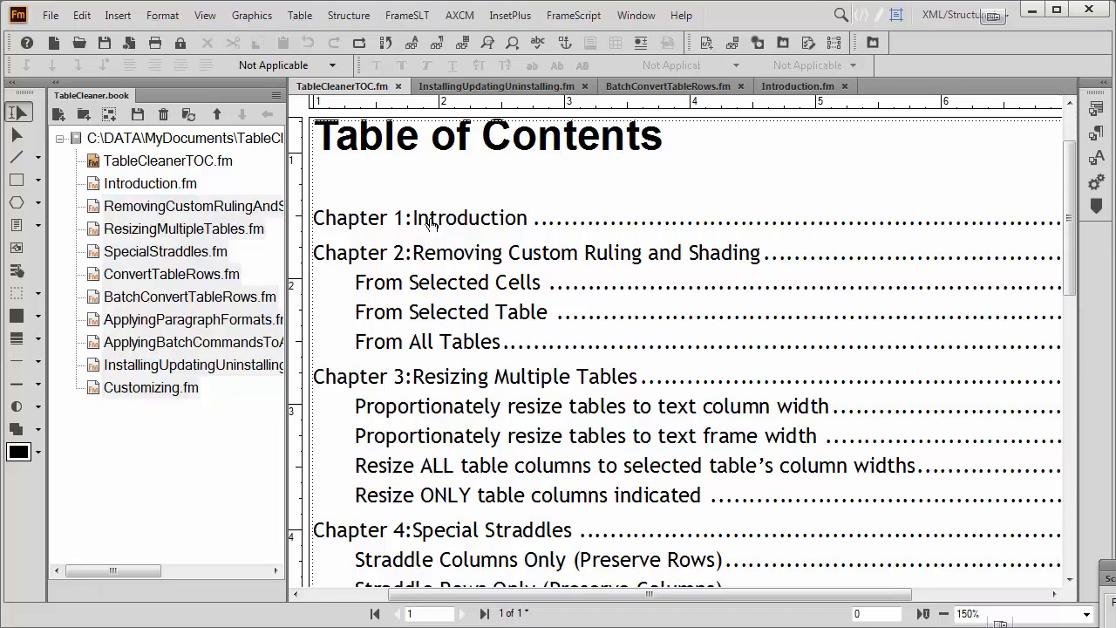
click(430, 224)
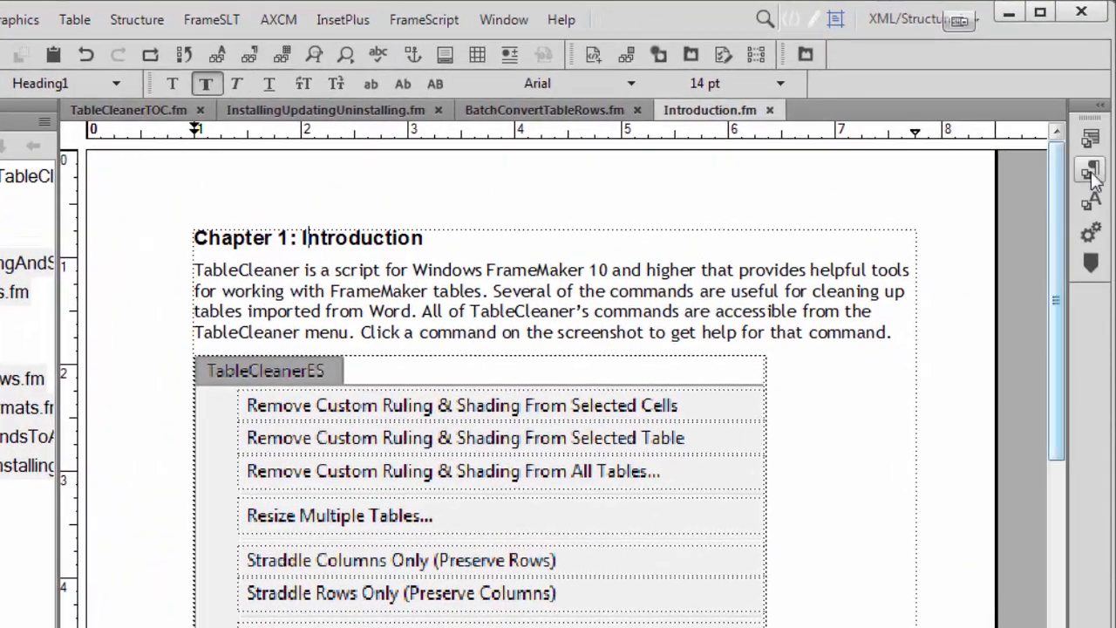
click(1097, 137)
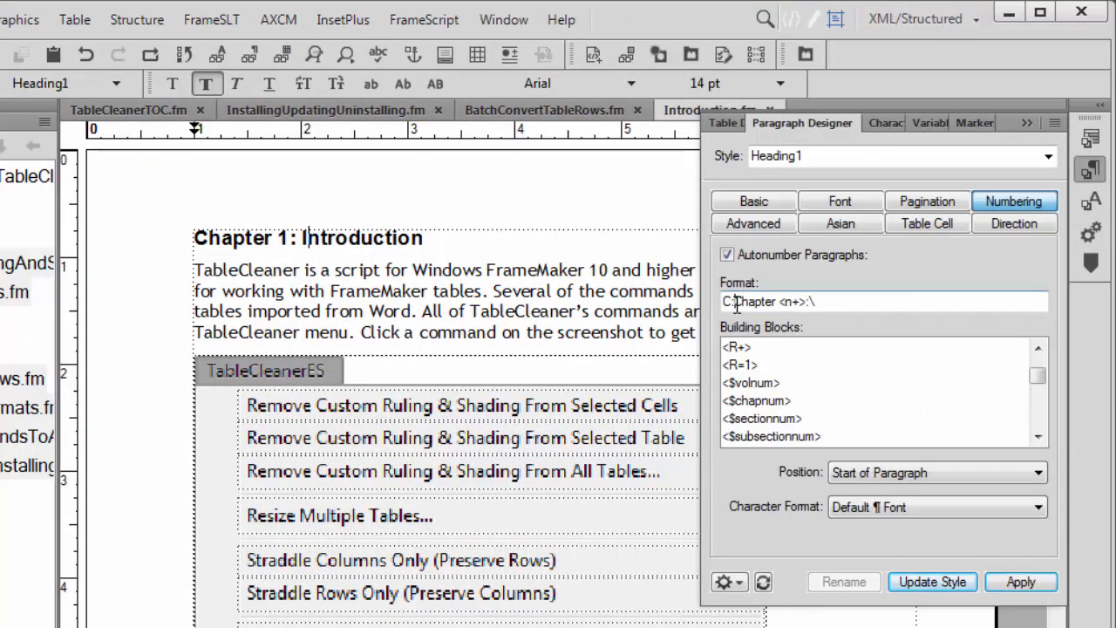
drag(736, 302, 809, 303)
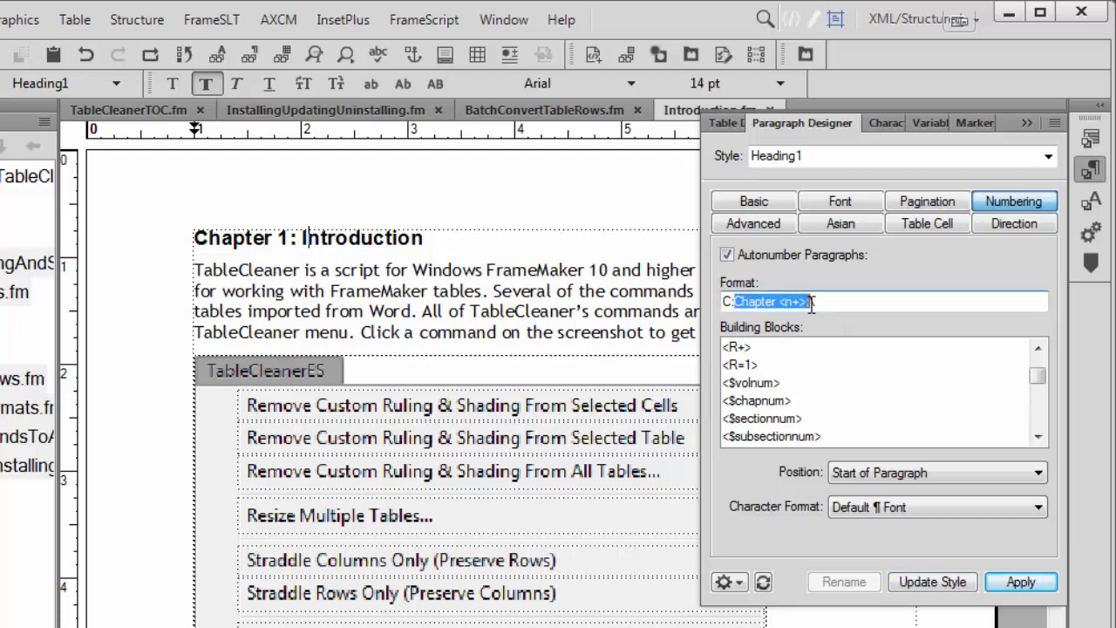
click(861, 303)
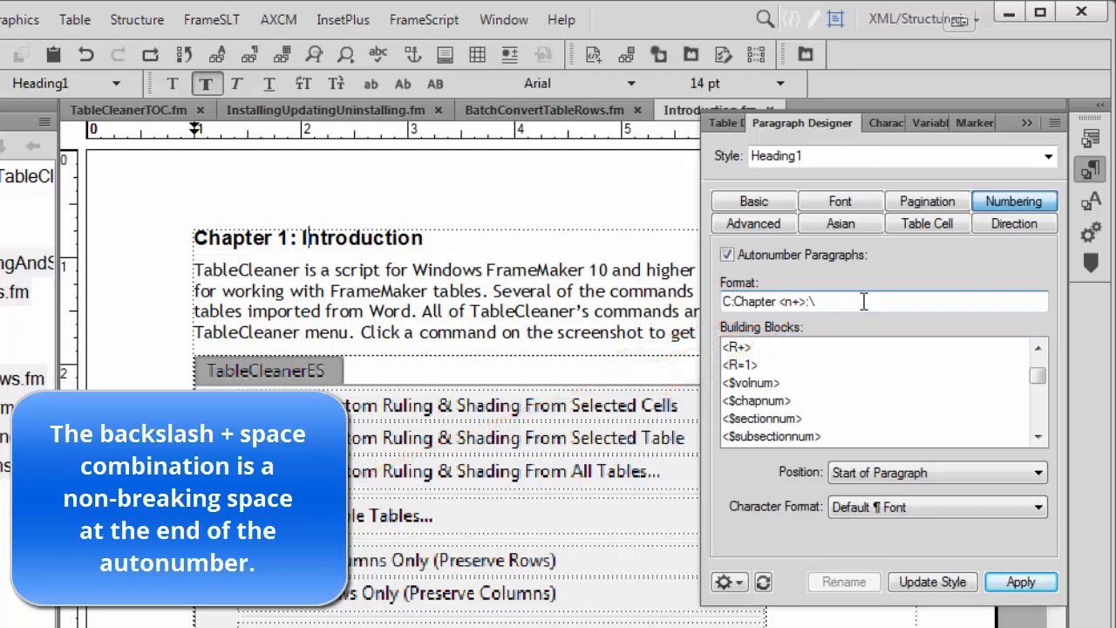
Insert a nonbreaking space between <$paranum> and <$paratext> in the Heading1TOC line of TableCleanerTOC.fm's reference page.
click(105, 122)
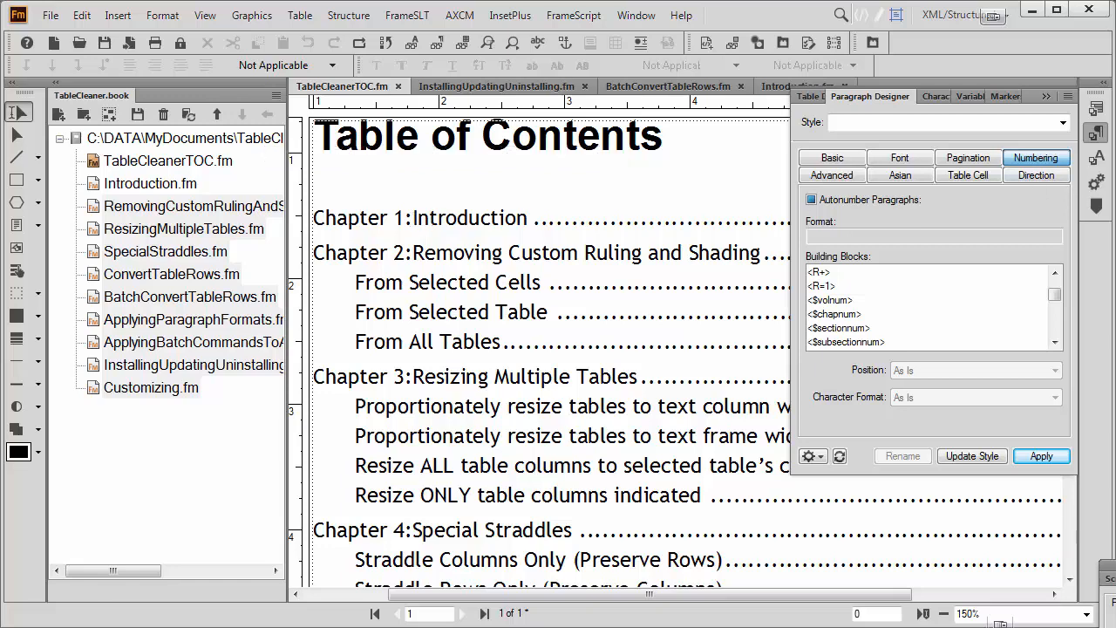
click(205, 15)
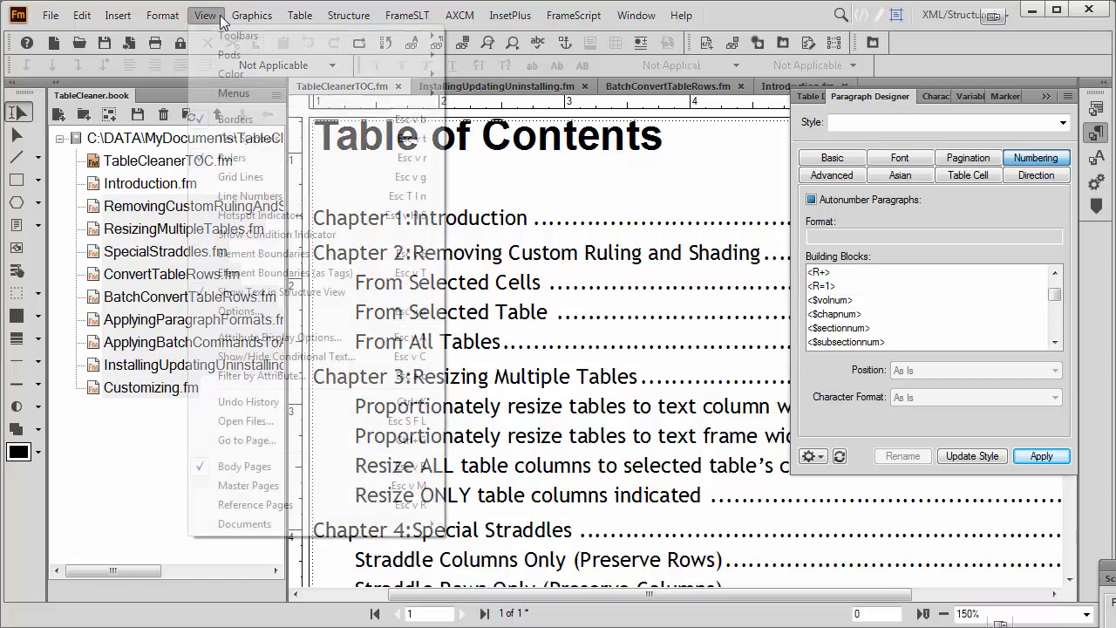
click(254, 504)
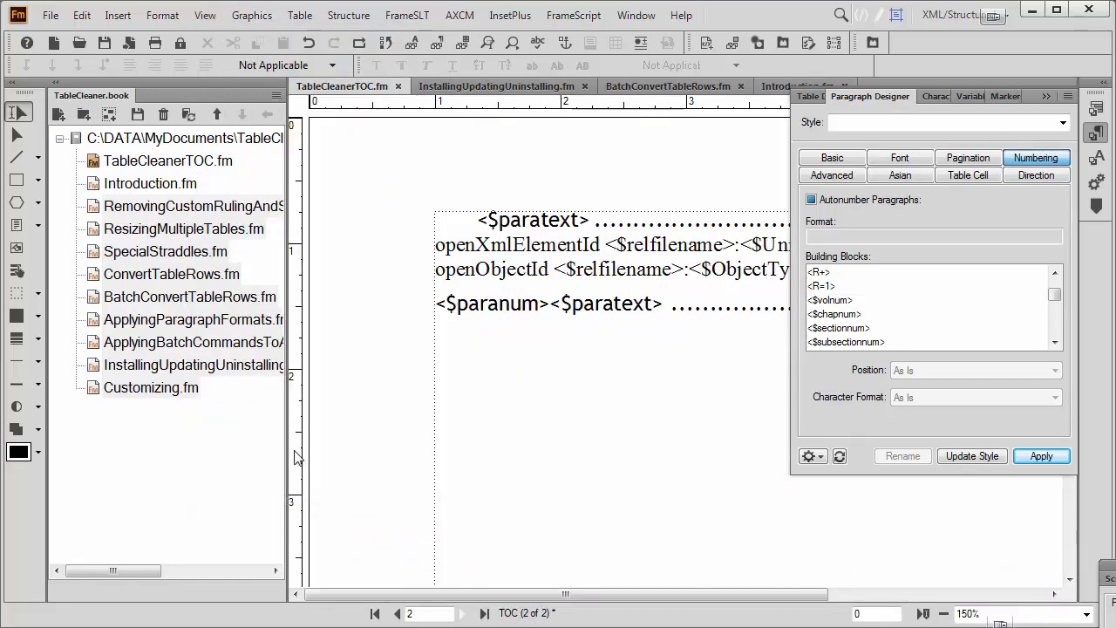
click(548, 305)
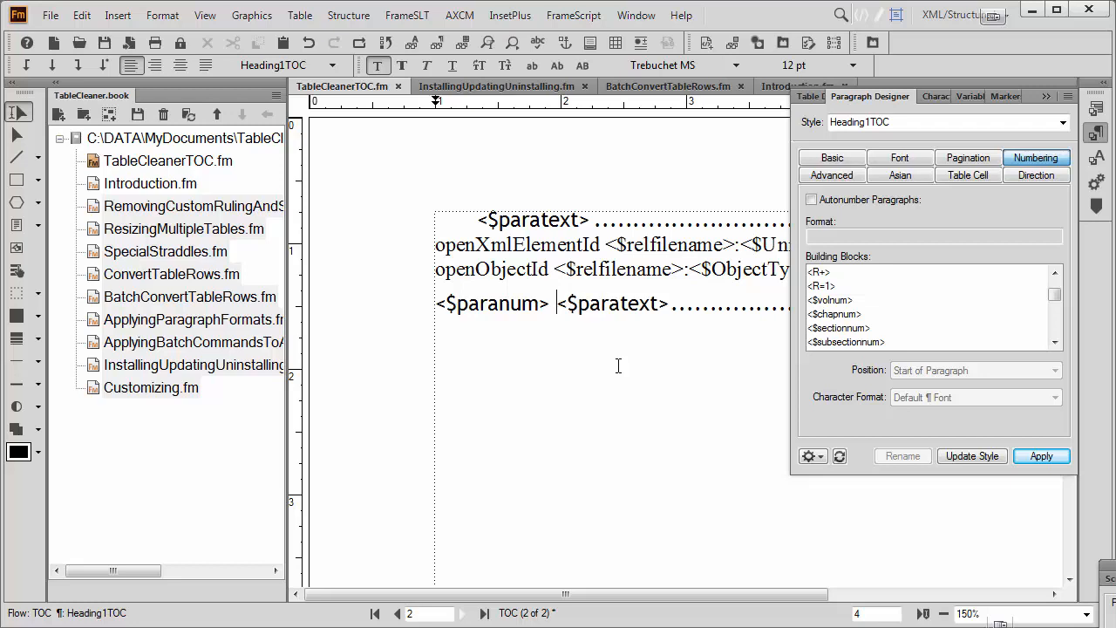
Return to the TOC's body pages, collapse the Paragraph Designer and update the book to regenerate the table of contents.
click(206, 15)
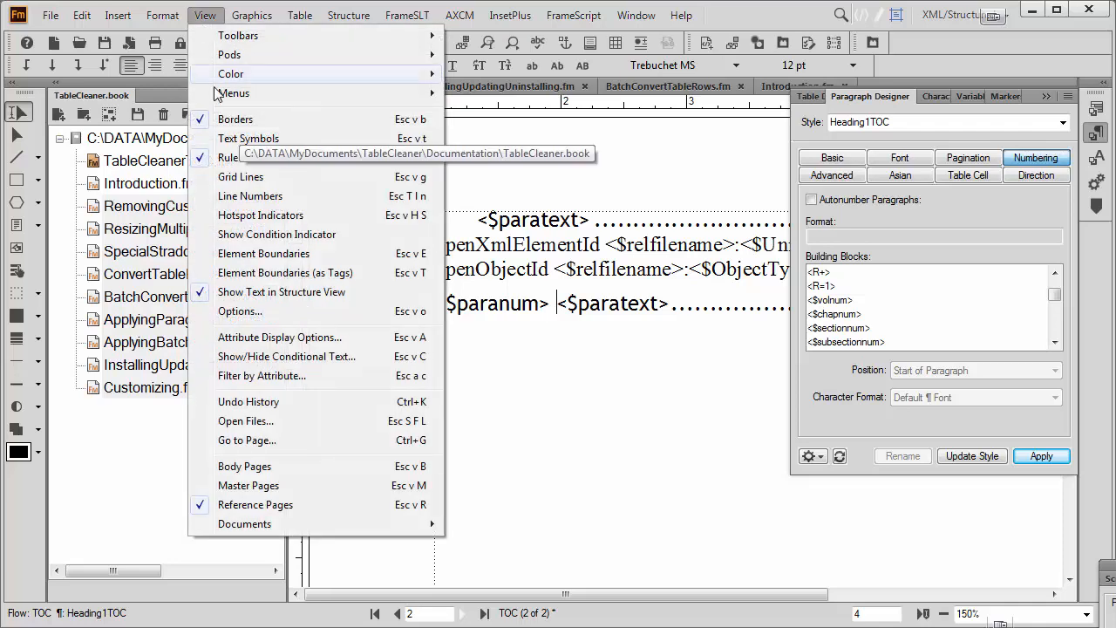
click(235, 469)
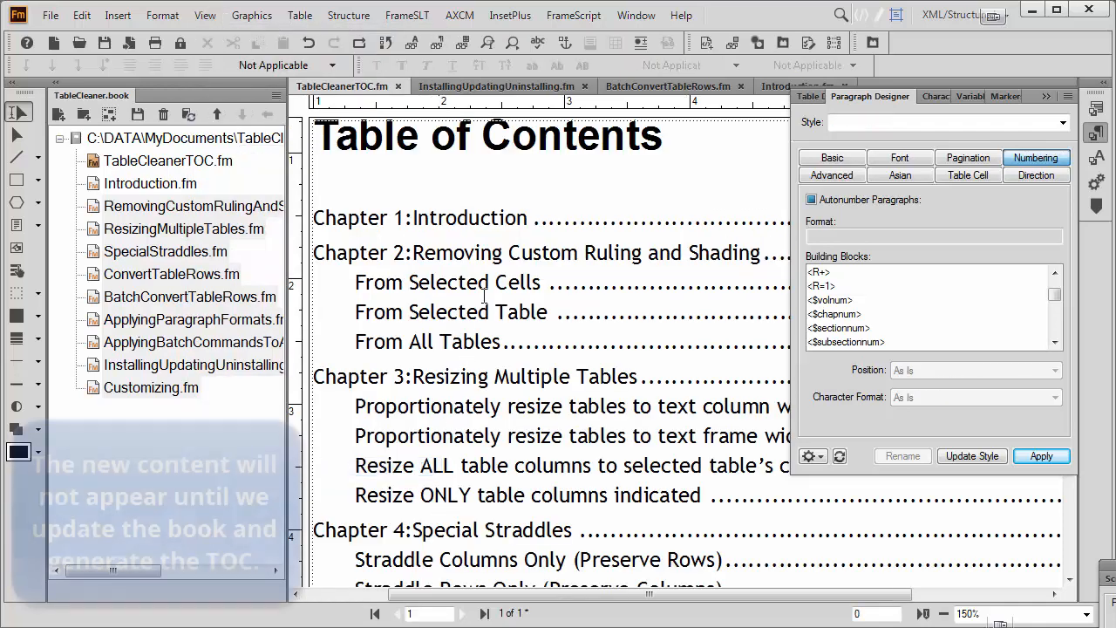
click(1047, 97)
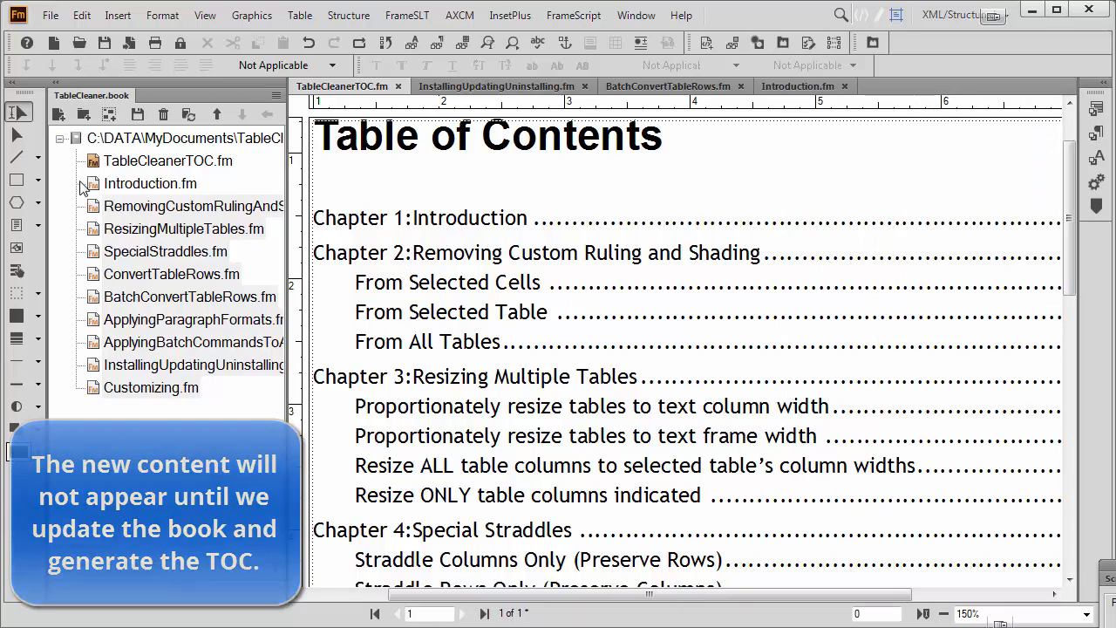
click(189, 115)
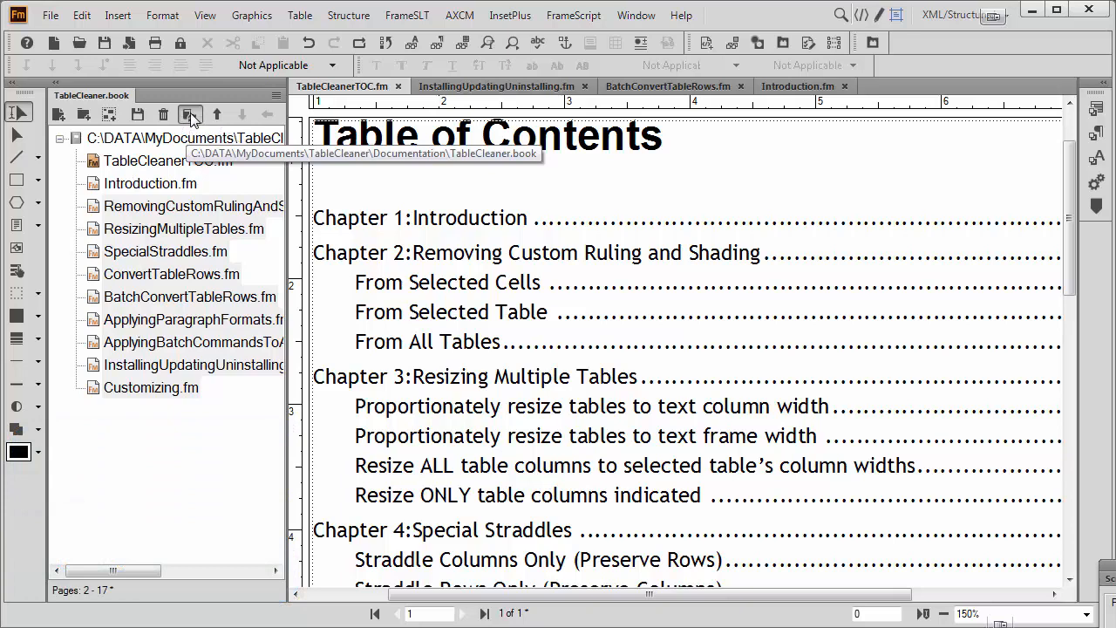
click(777, 580)
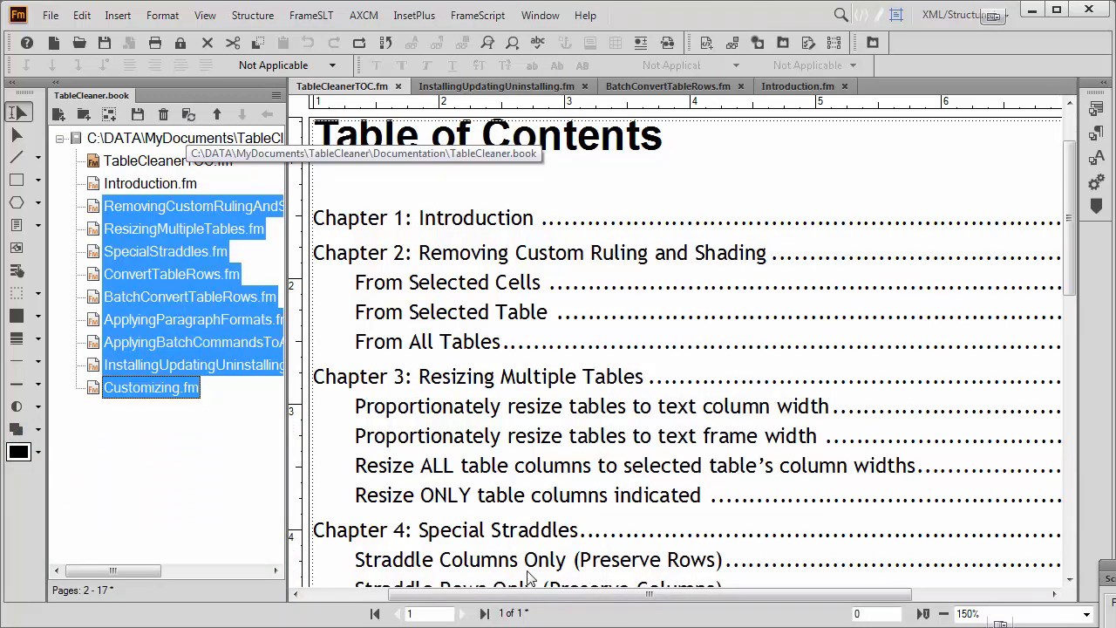
Show the text symbols in the table of contents.
drag(520, 595, 474, 595)
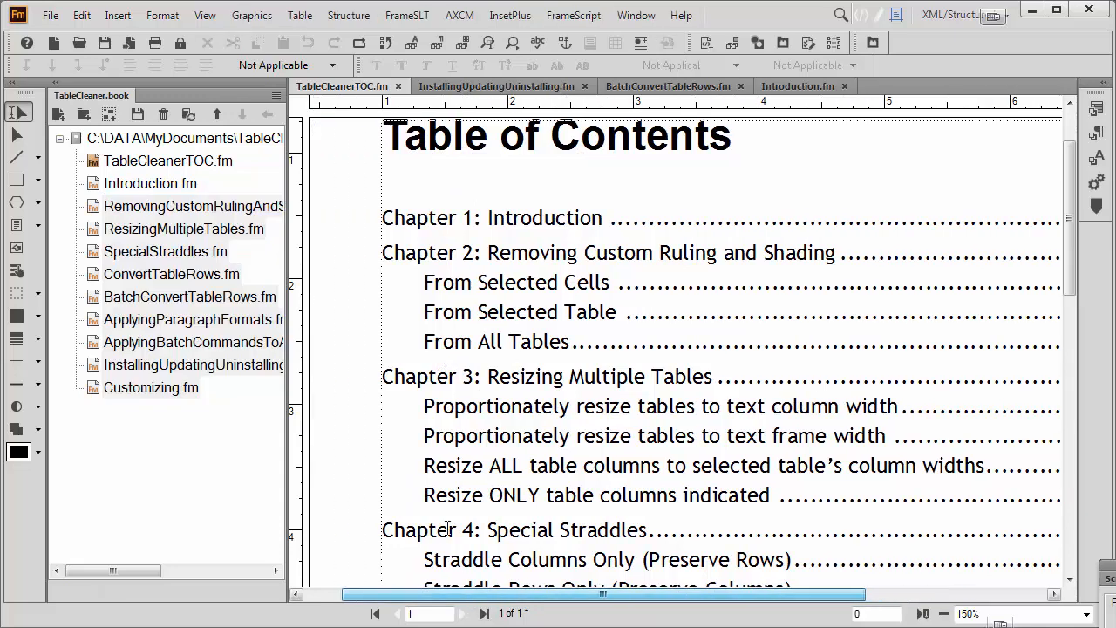
right_click(344, 298)
click(466, 439)
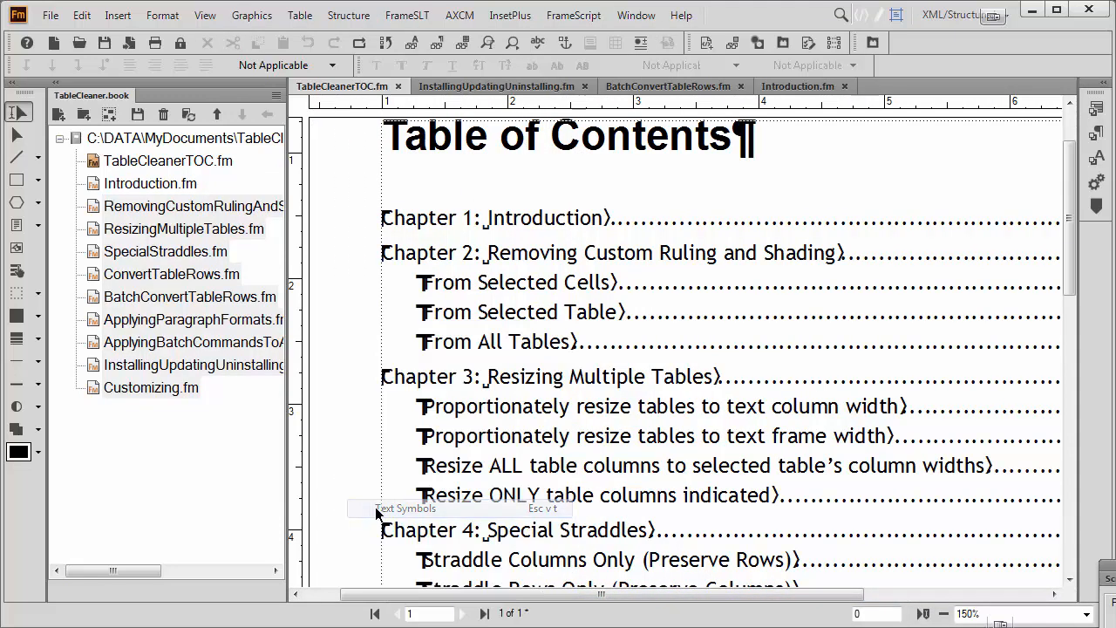